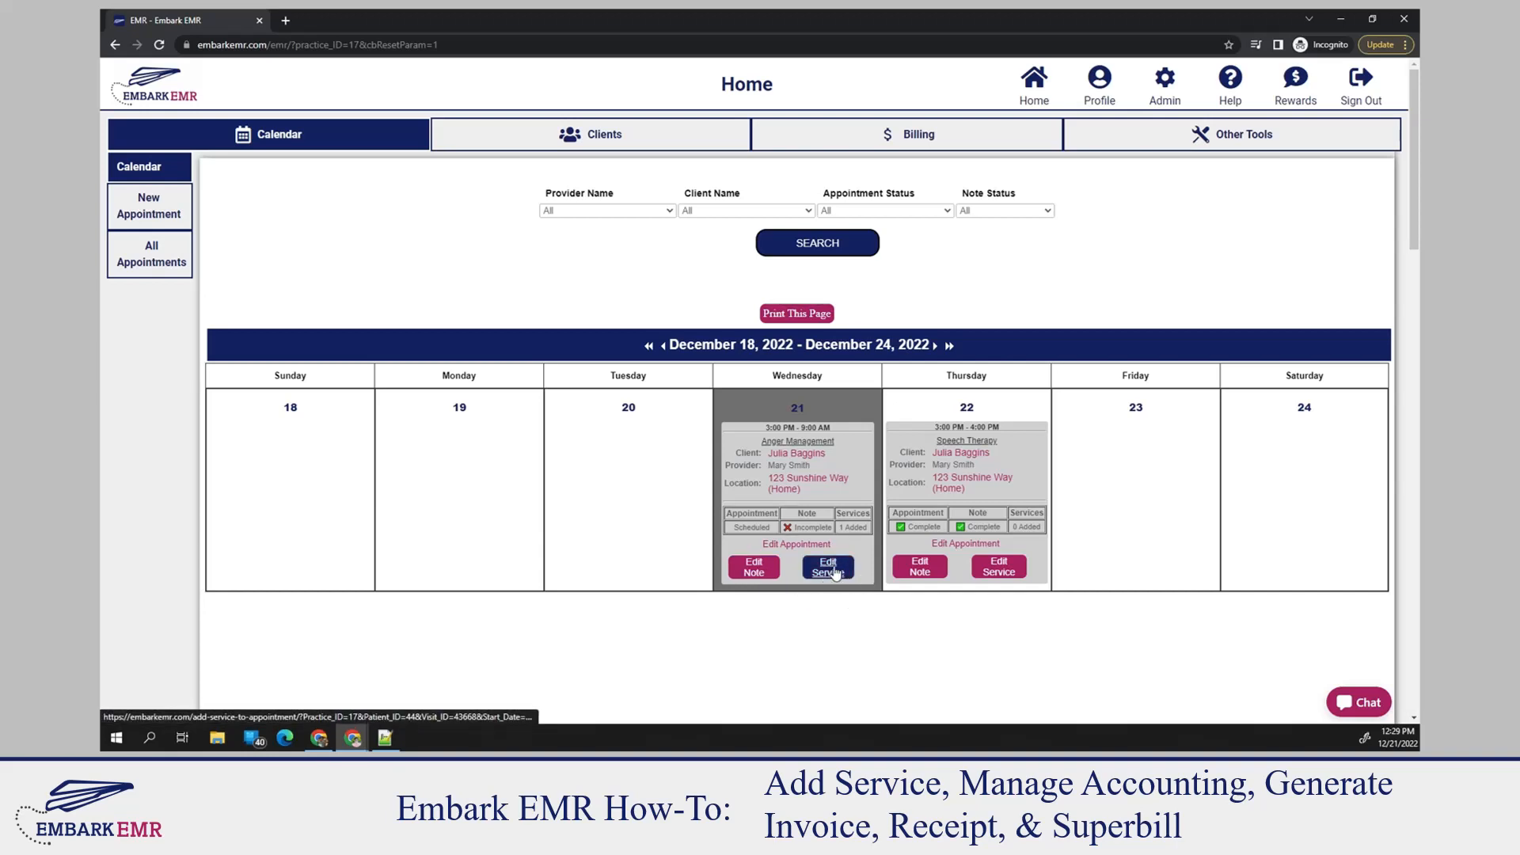
Add the Anger Management Evaluation (120 min) service to the December 22 Speech Therapy appointment, assigned to the appointment's own provider
click(1000, 567)
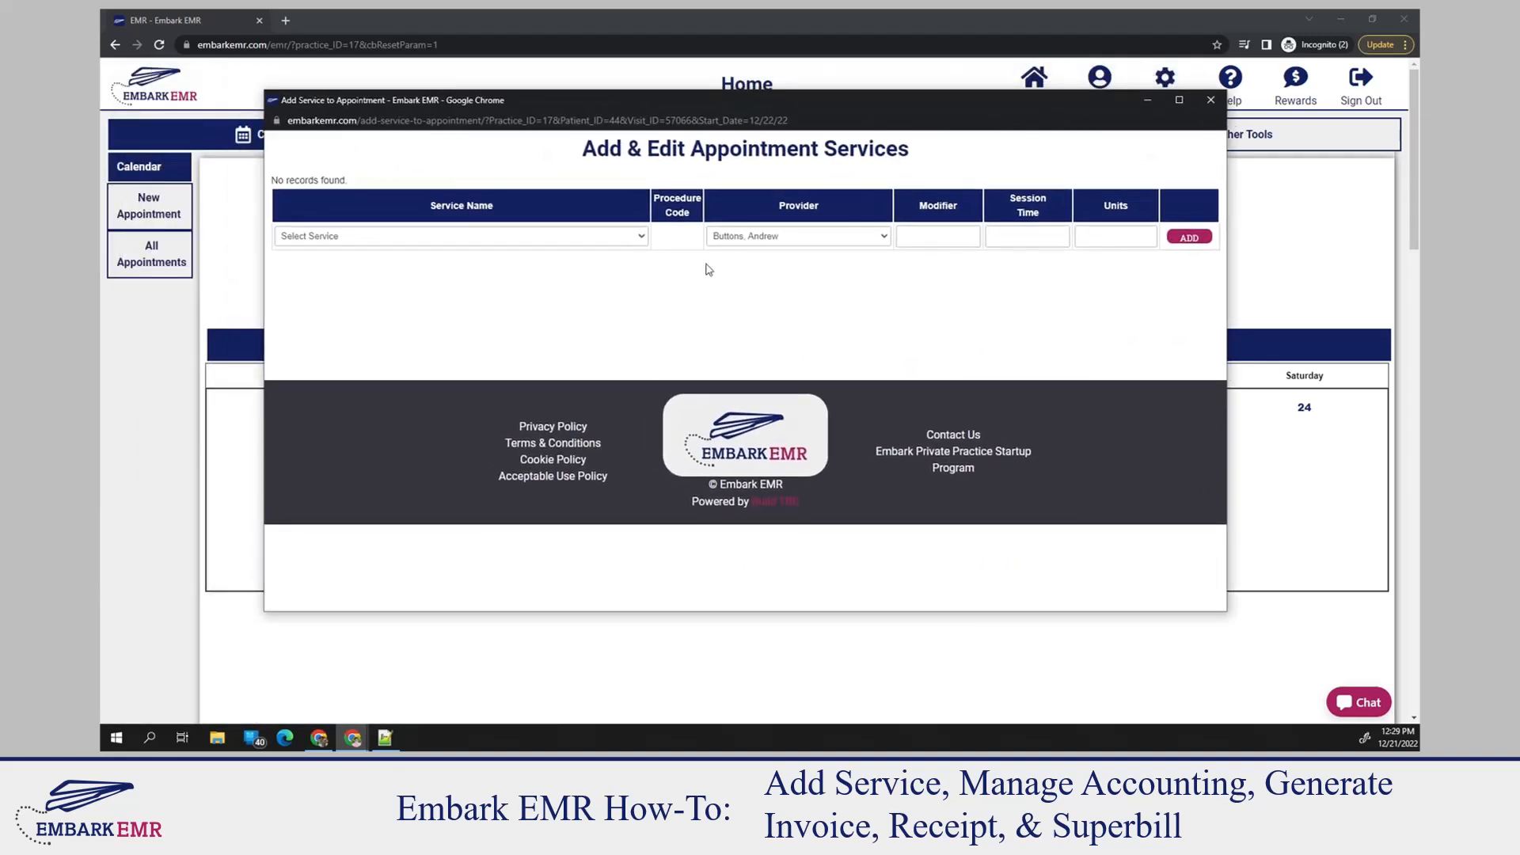
click(459, 238)
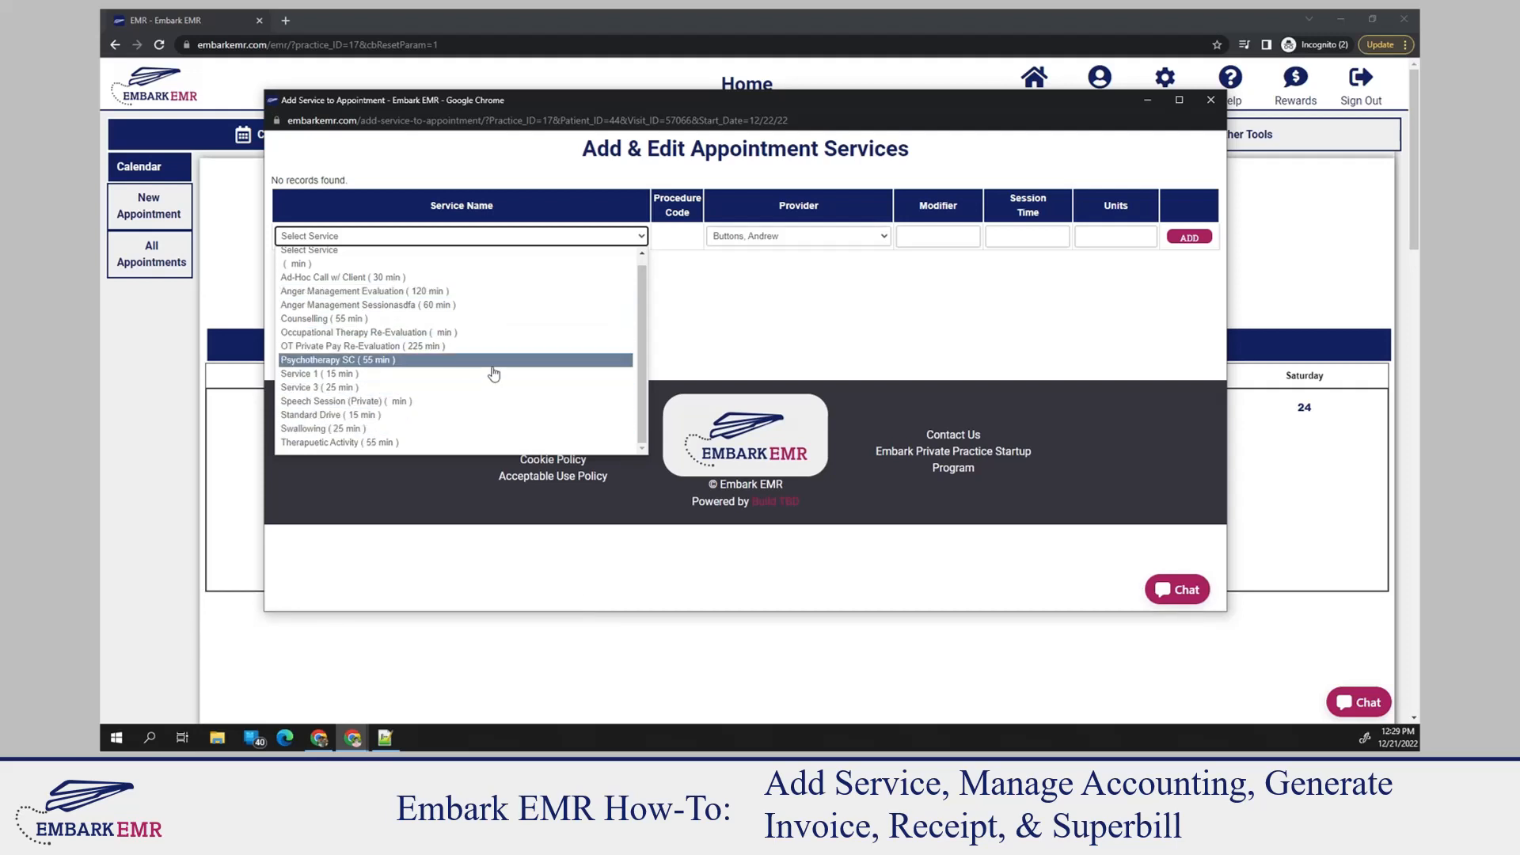
drag(883, 102, 928, 189)
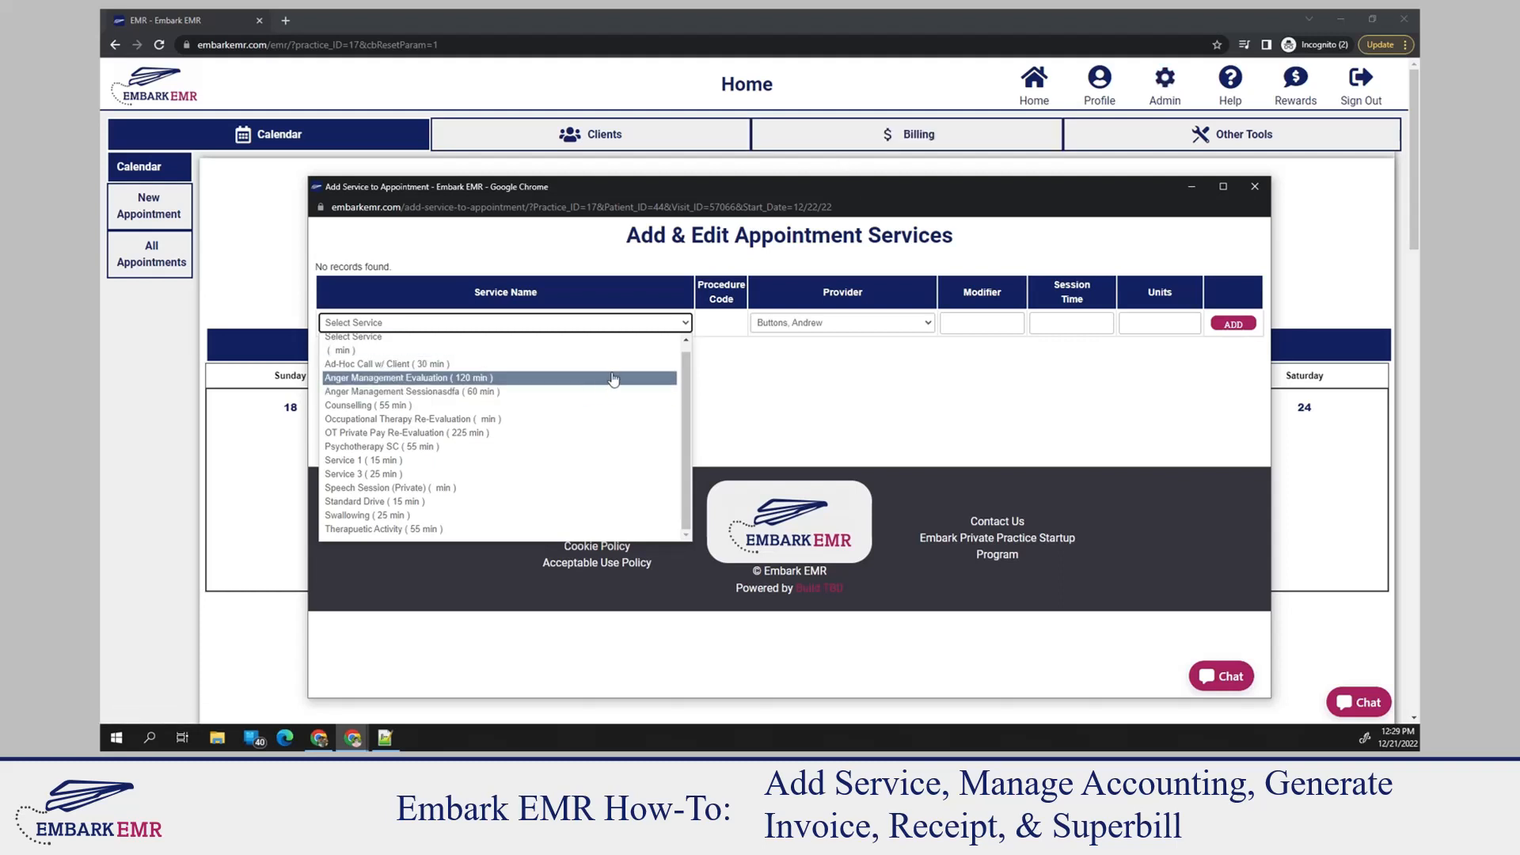
click(401, 379)
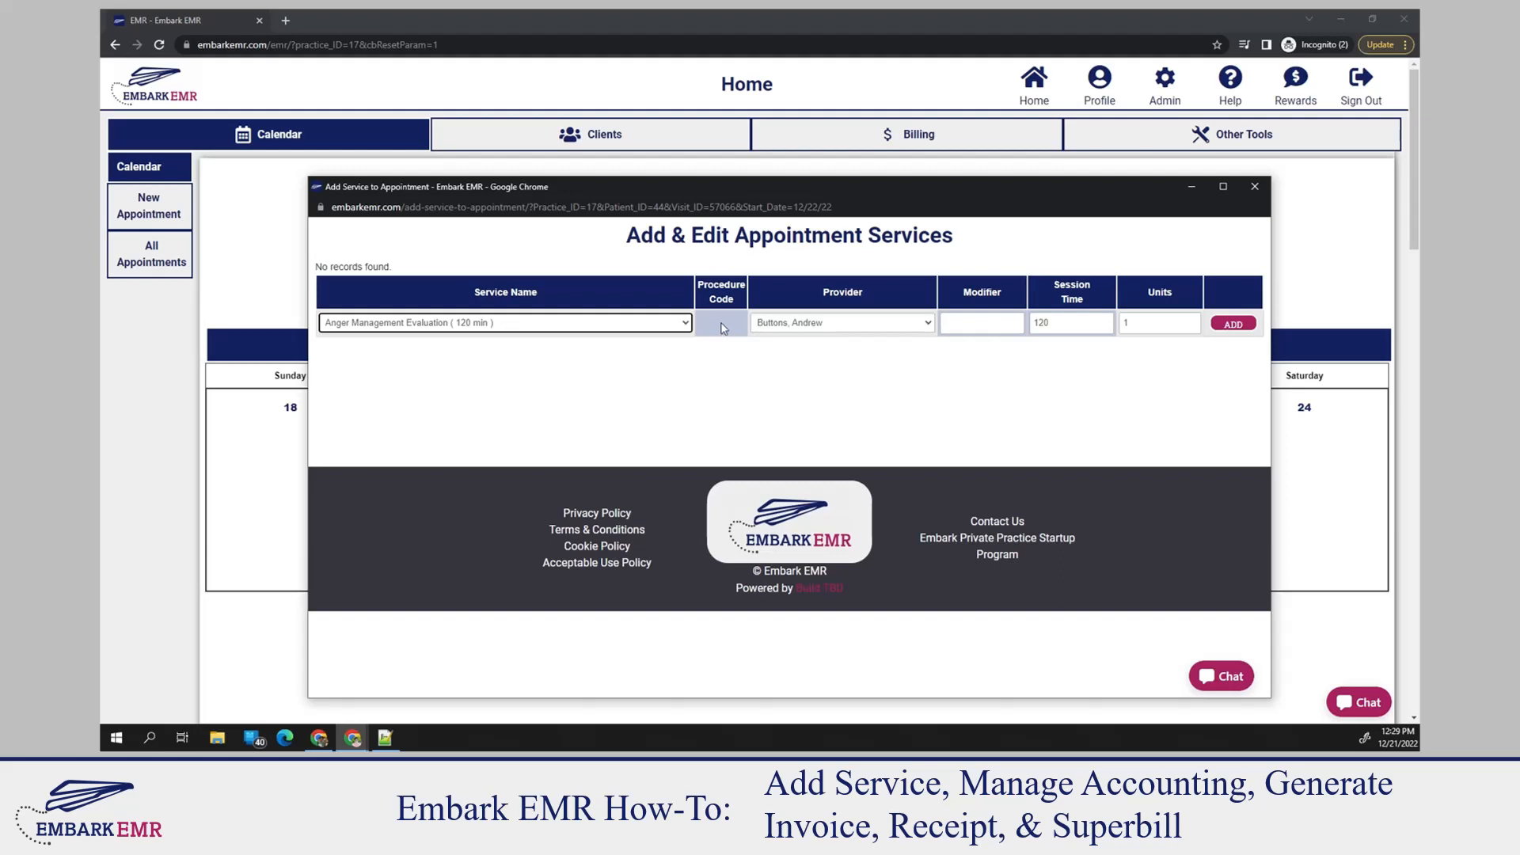
click(876, 327)
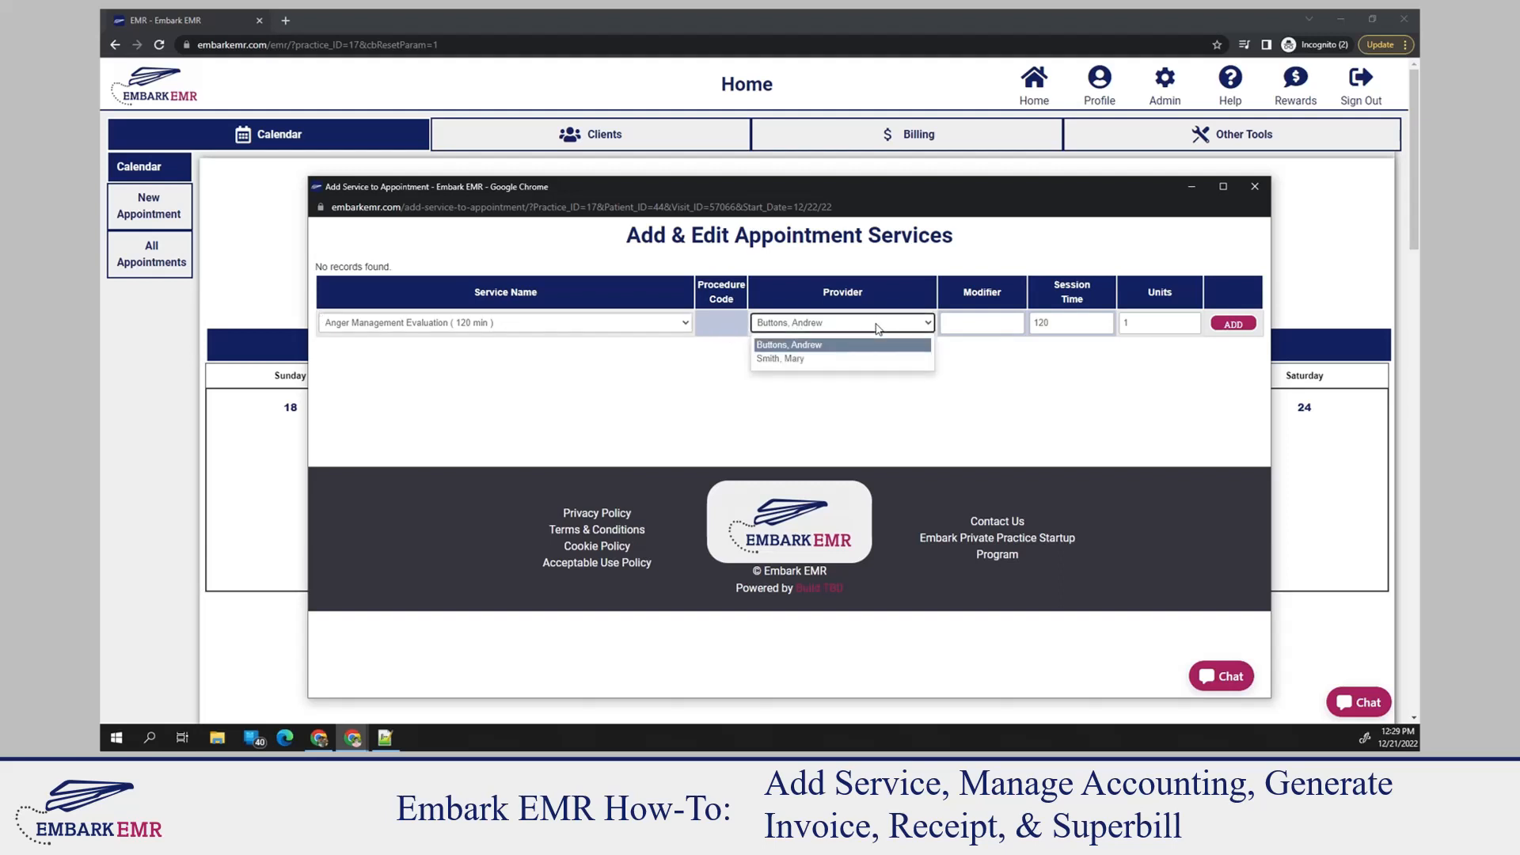
click(799, 360)
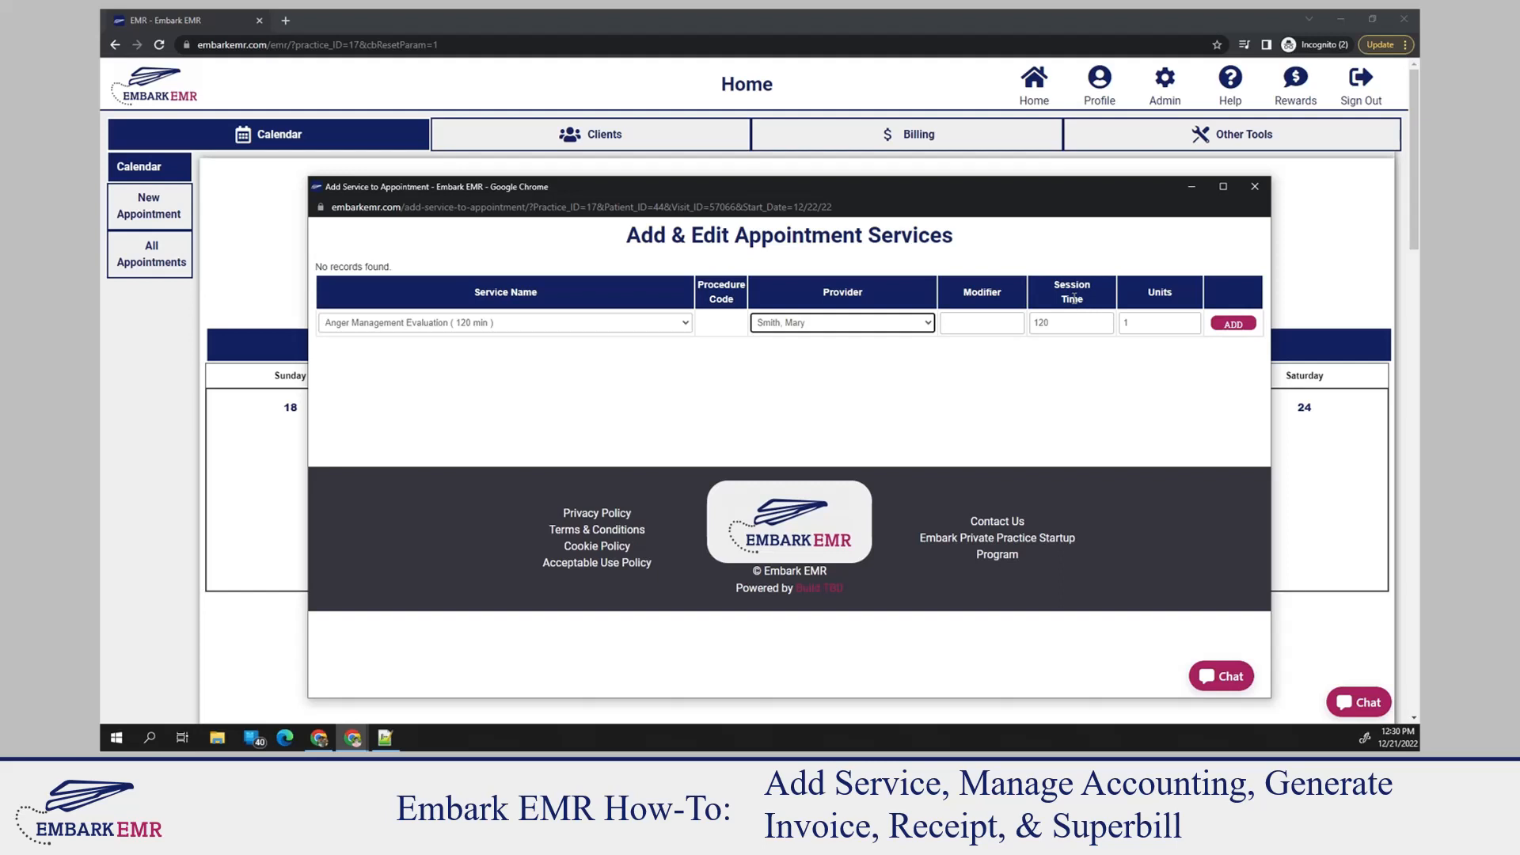
click(1233, 325)
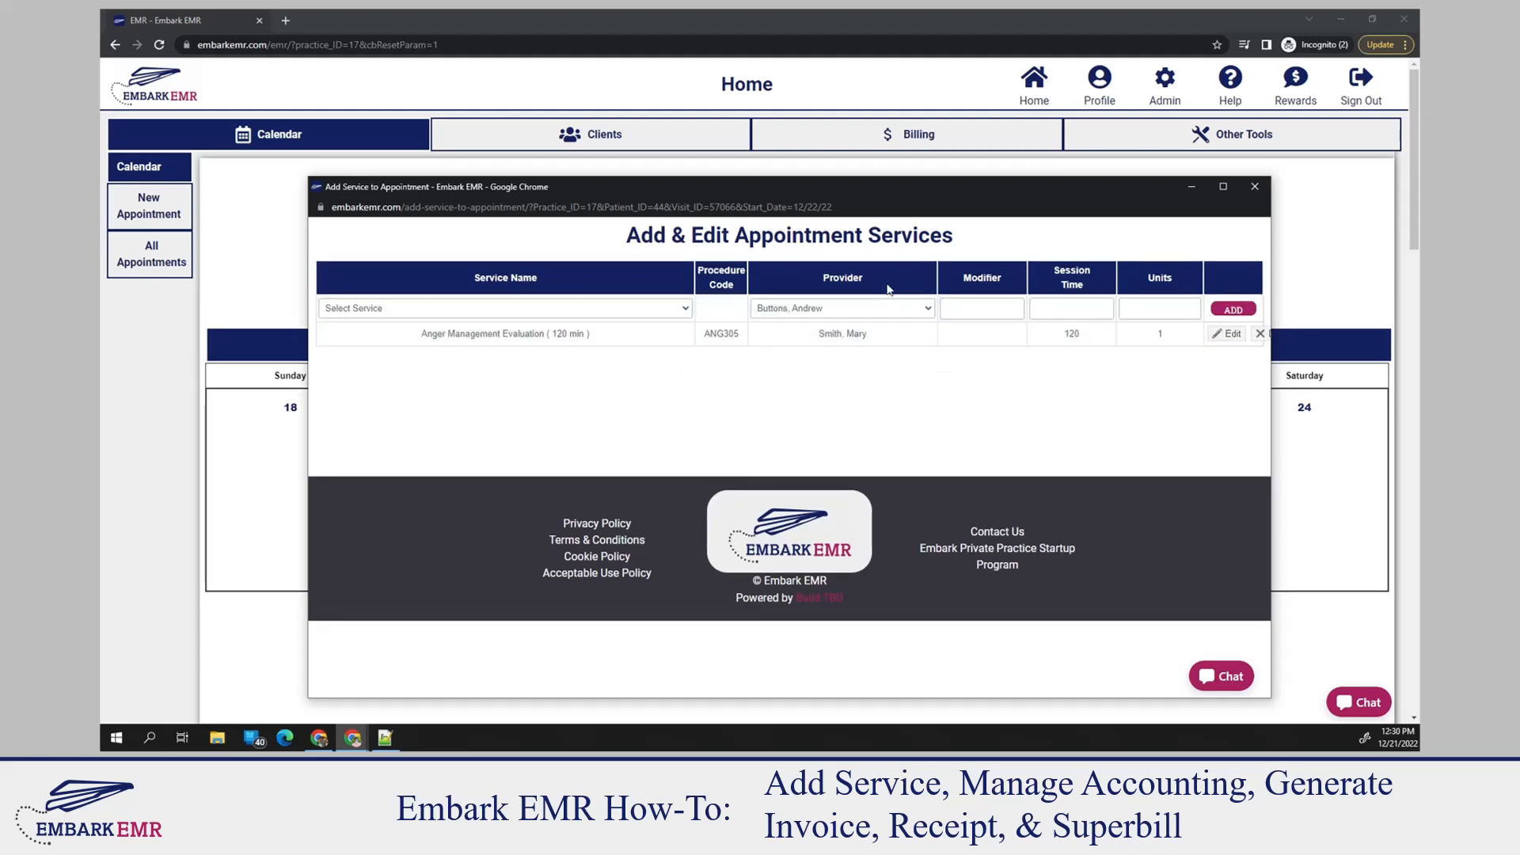
click(1257, 189)
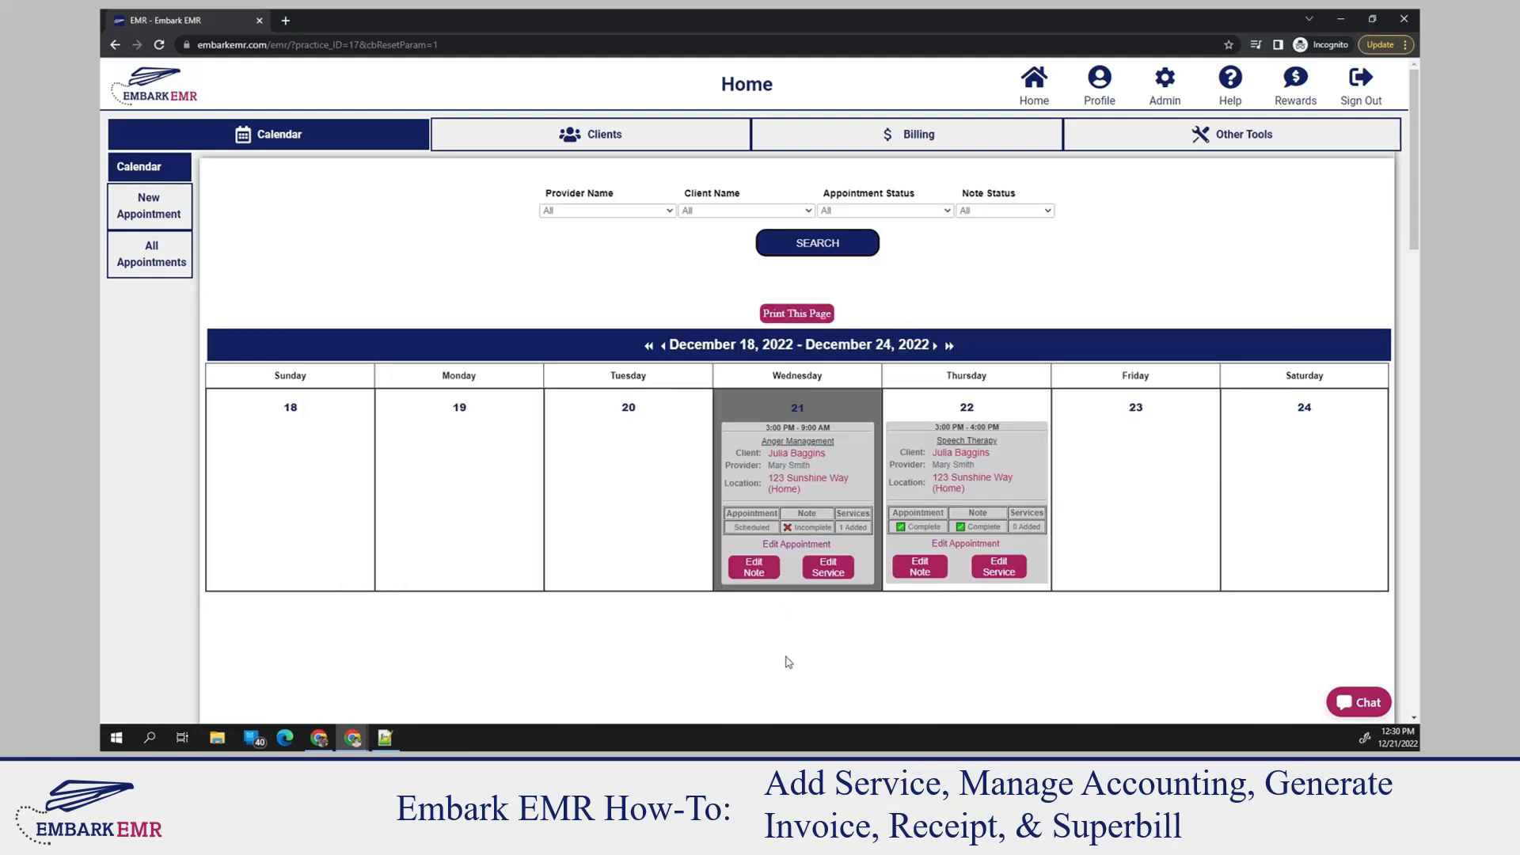
Open the December 22 appointment's note and start deleting its Anger Management Evaluation service, but cancel the deletion
click(921, 566)
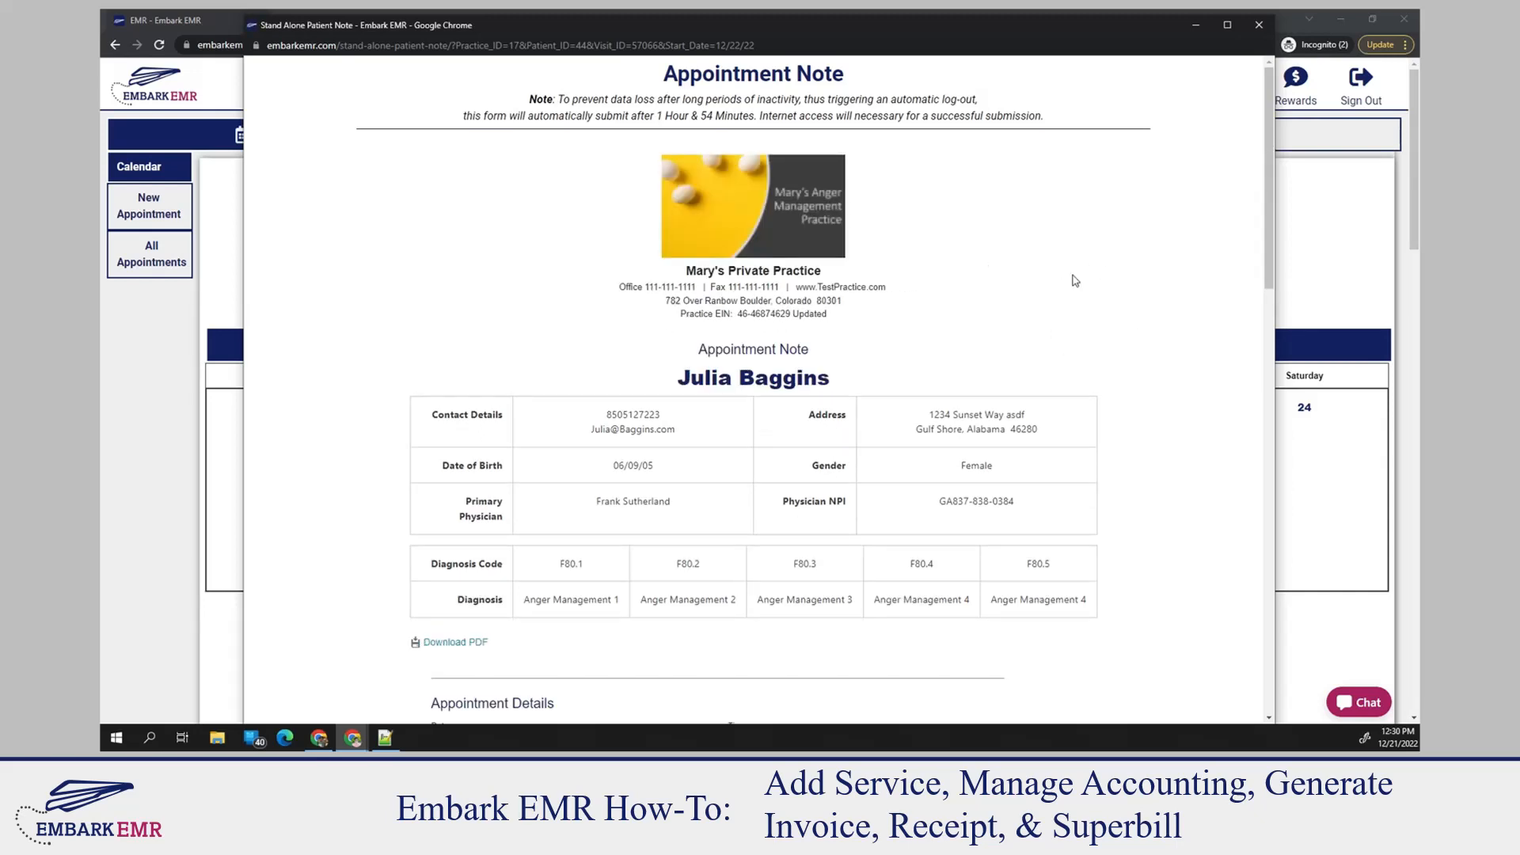
scroll(1097, 305, down, 3)
scroll(1097, 305, down, 4)
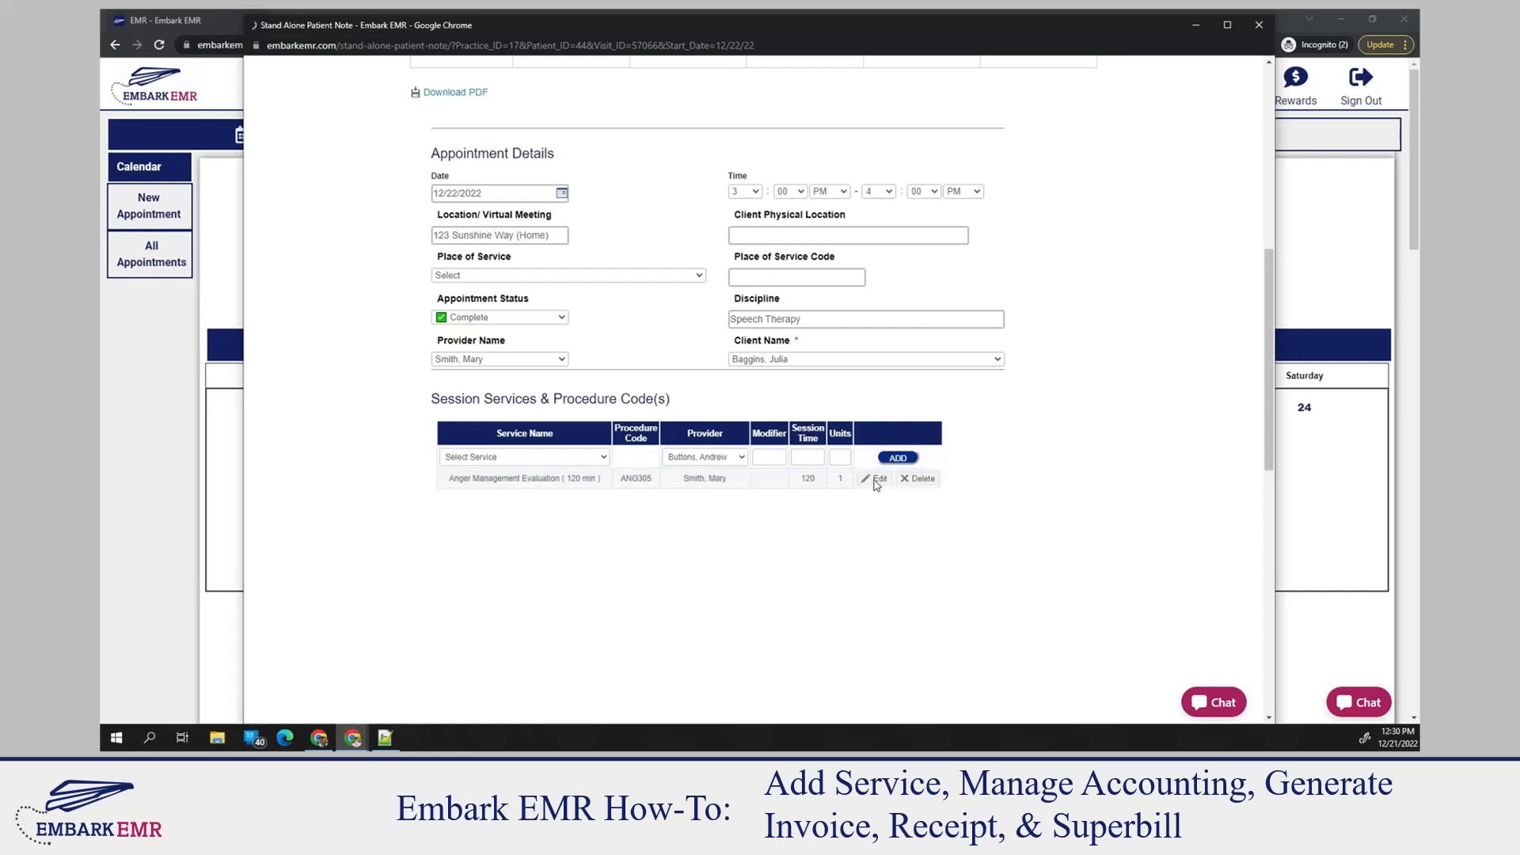
click(914, 483)
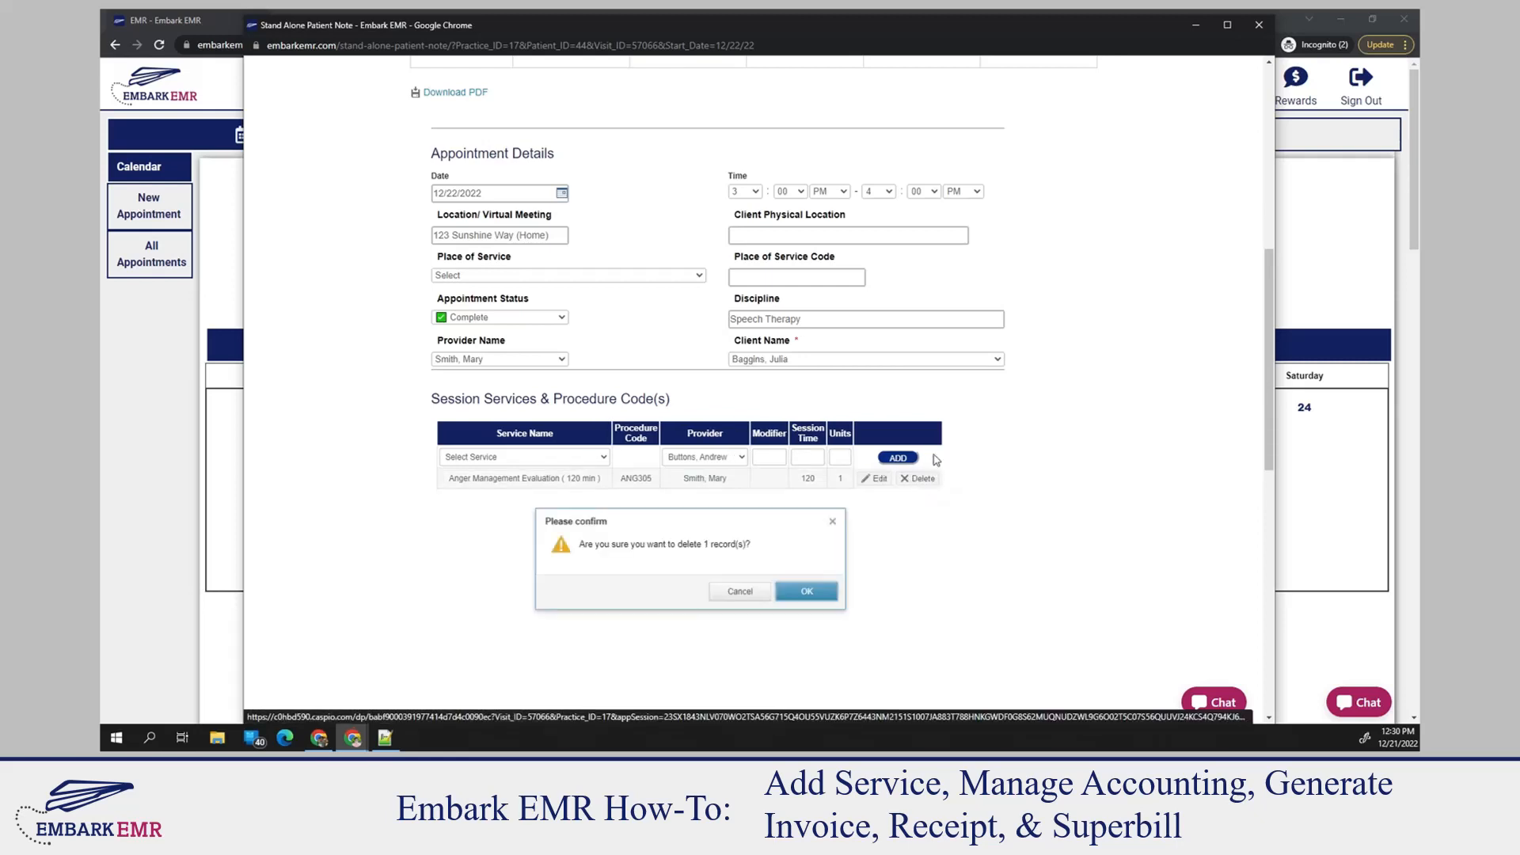
click(734, 591)
Add the Counselling (55 min) service to the note's session services with the default provider, and close the note
click(534, 458)
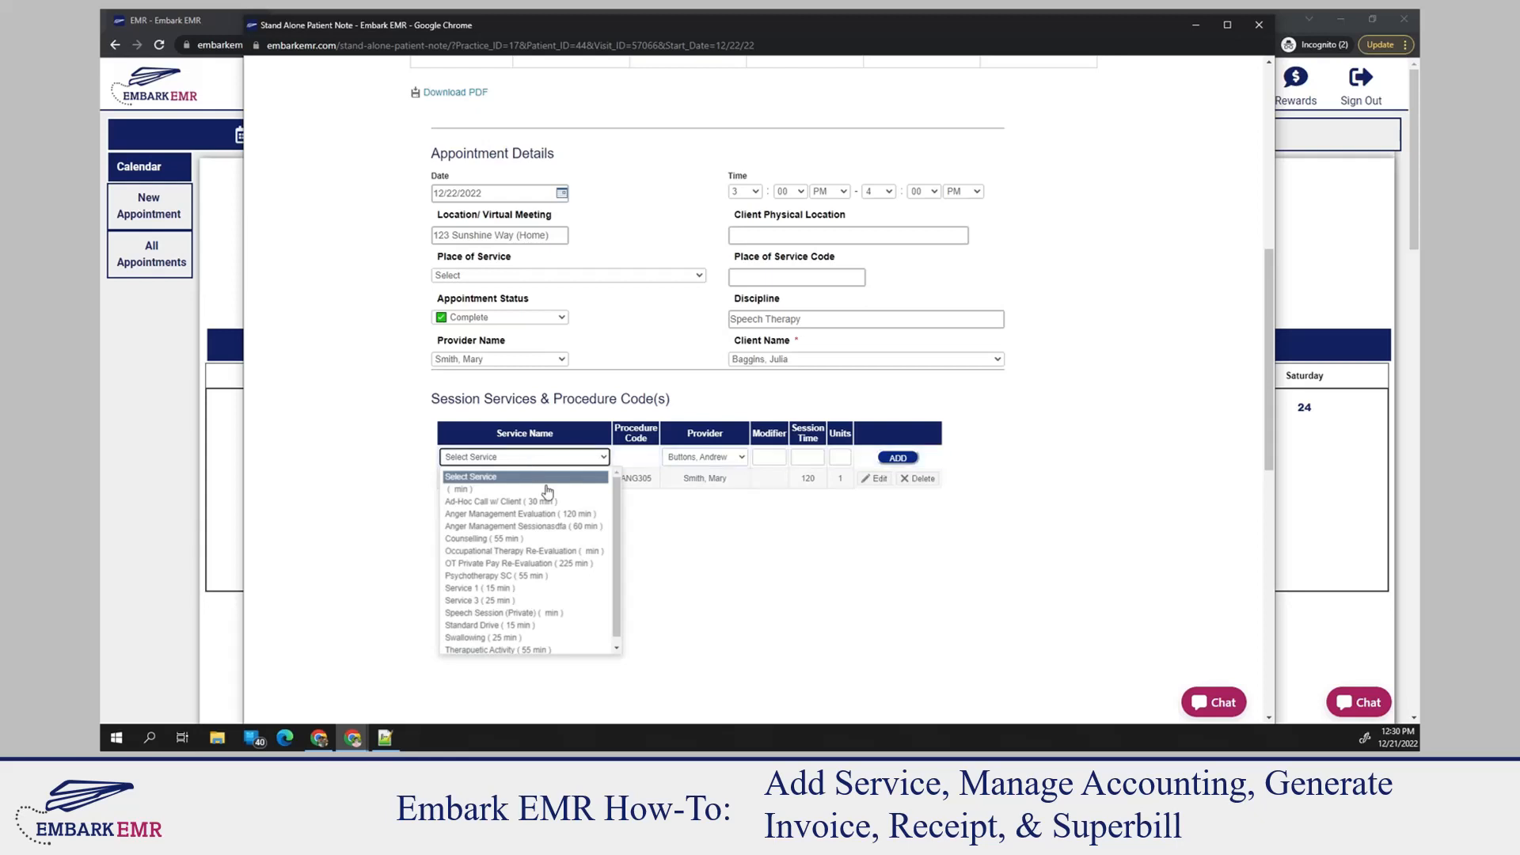
scroll(546, 523, down, 1)
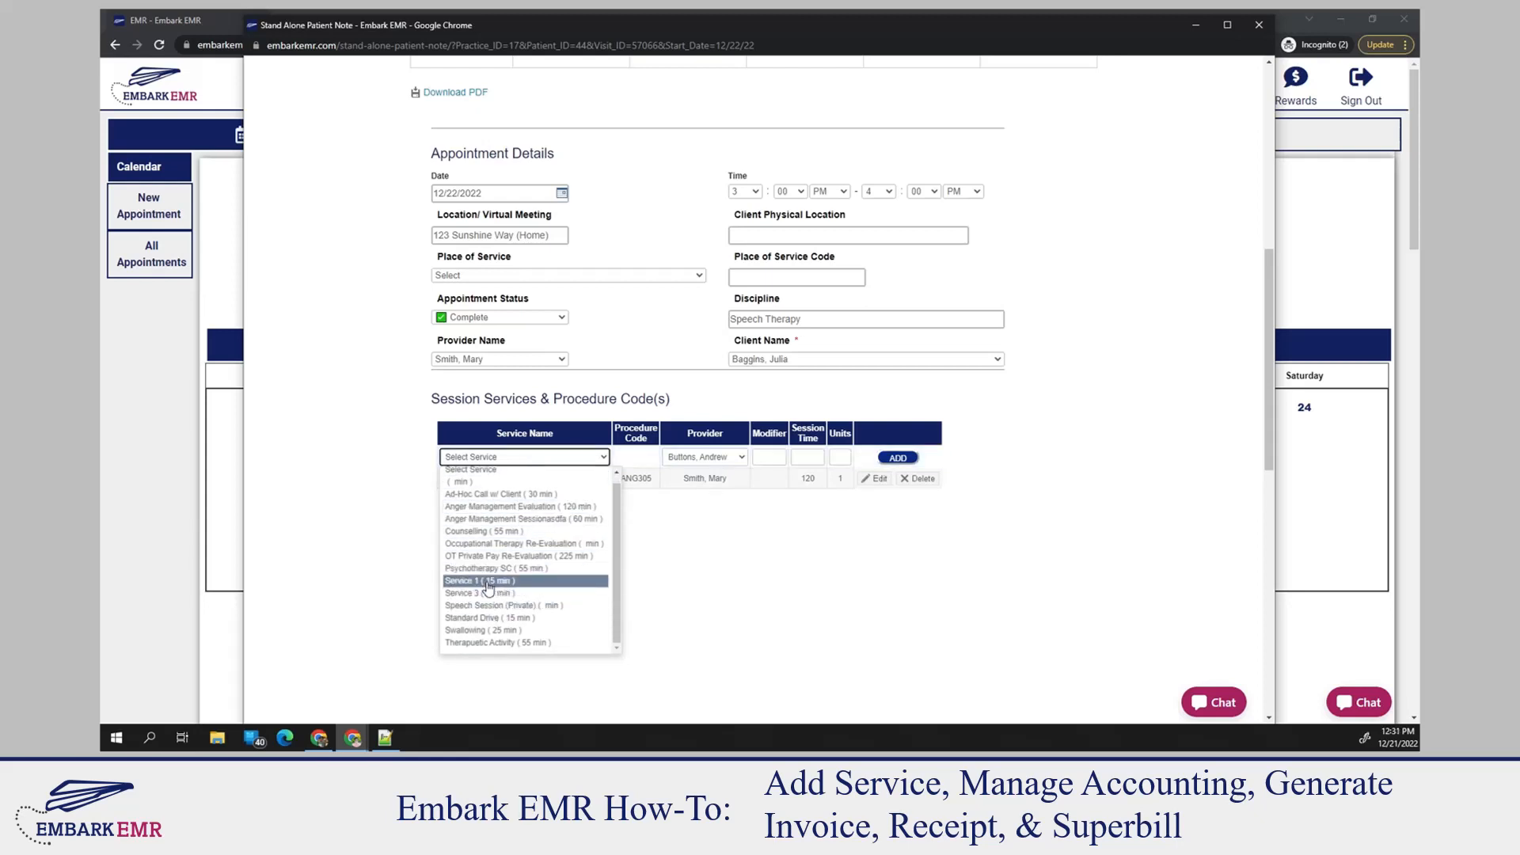
click(506, 531)
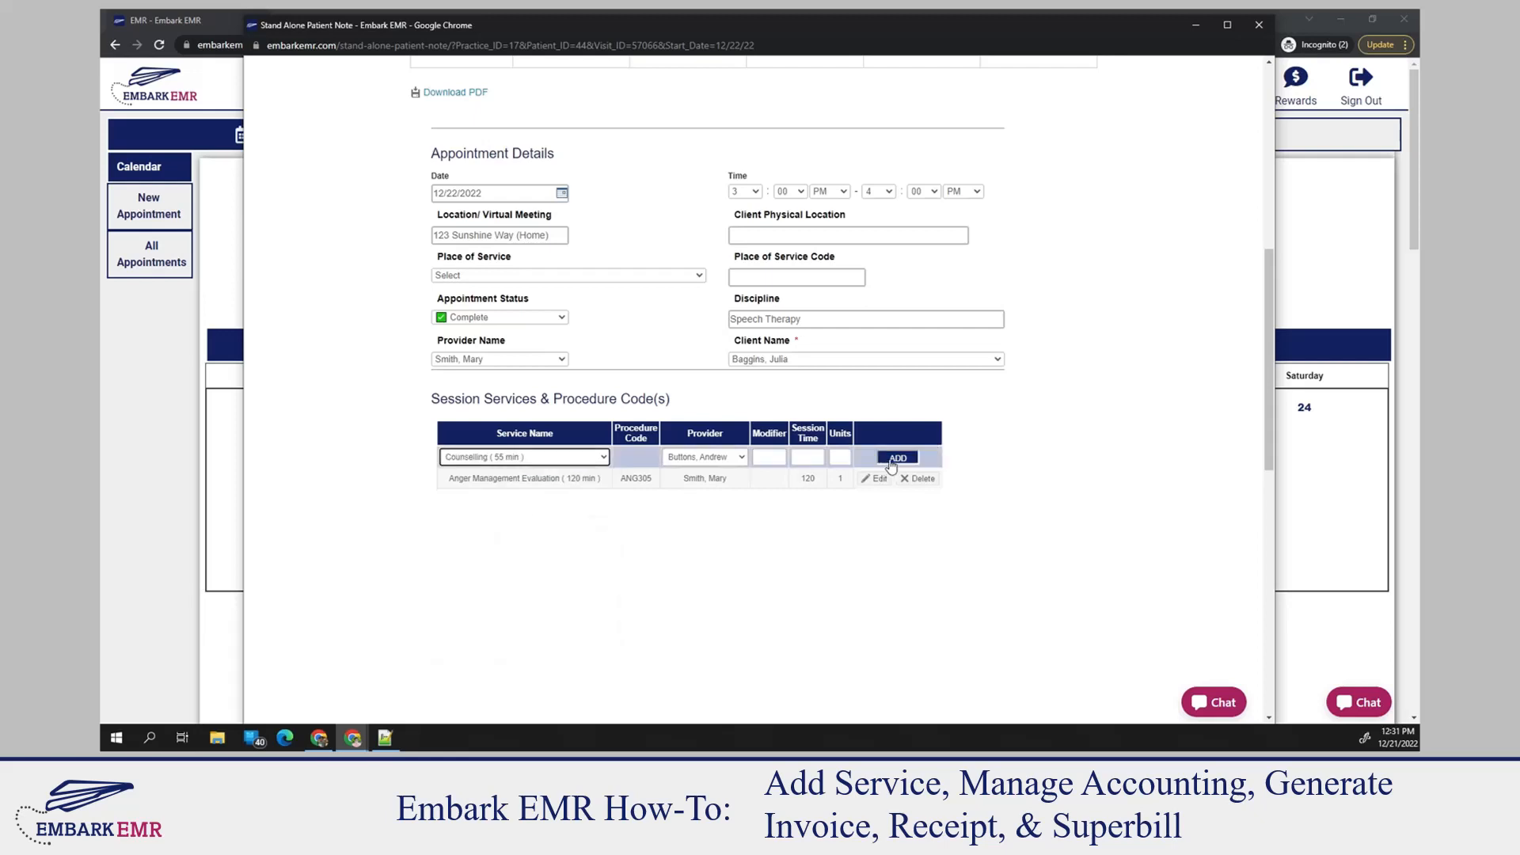
click(892, 463)
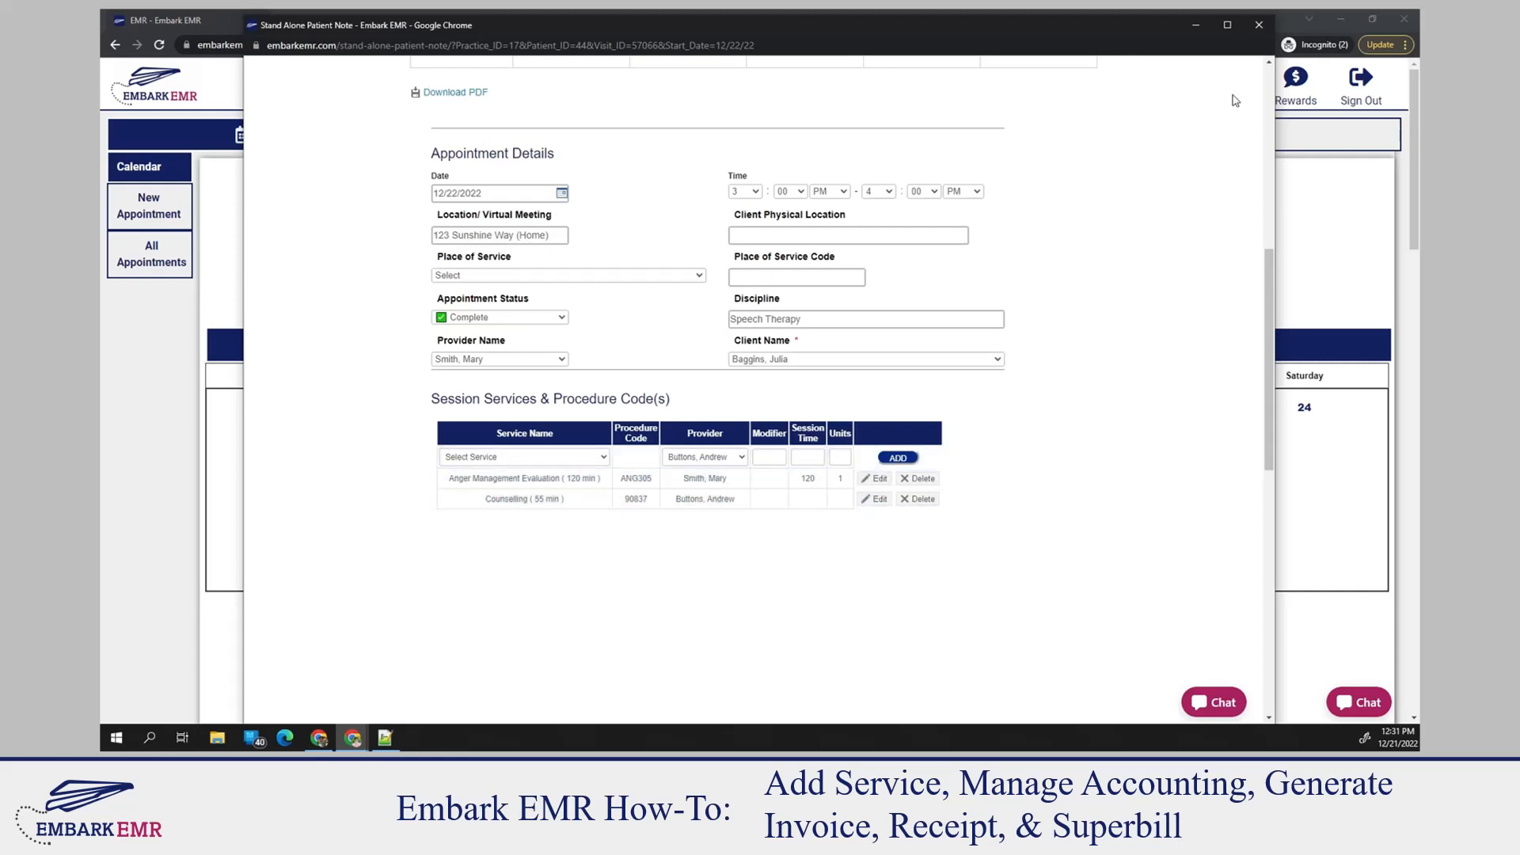
click(1259, 26)
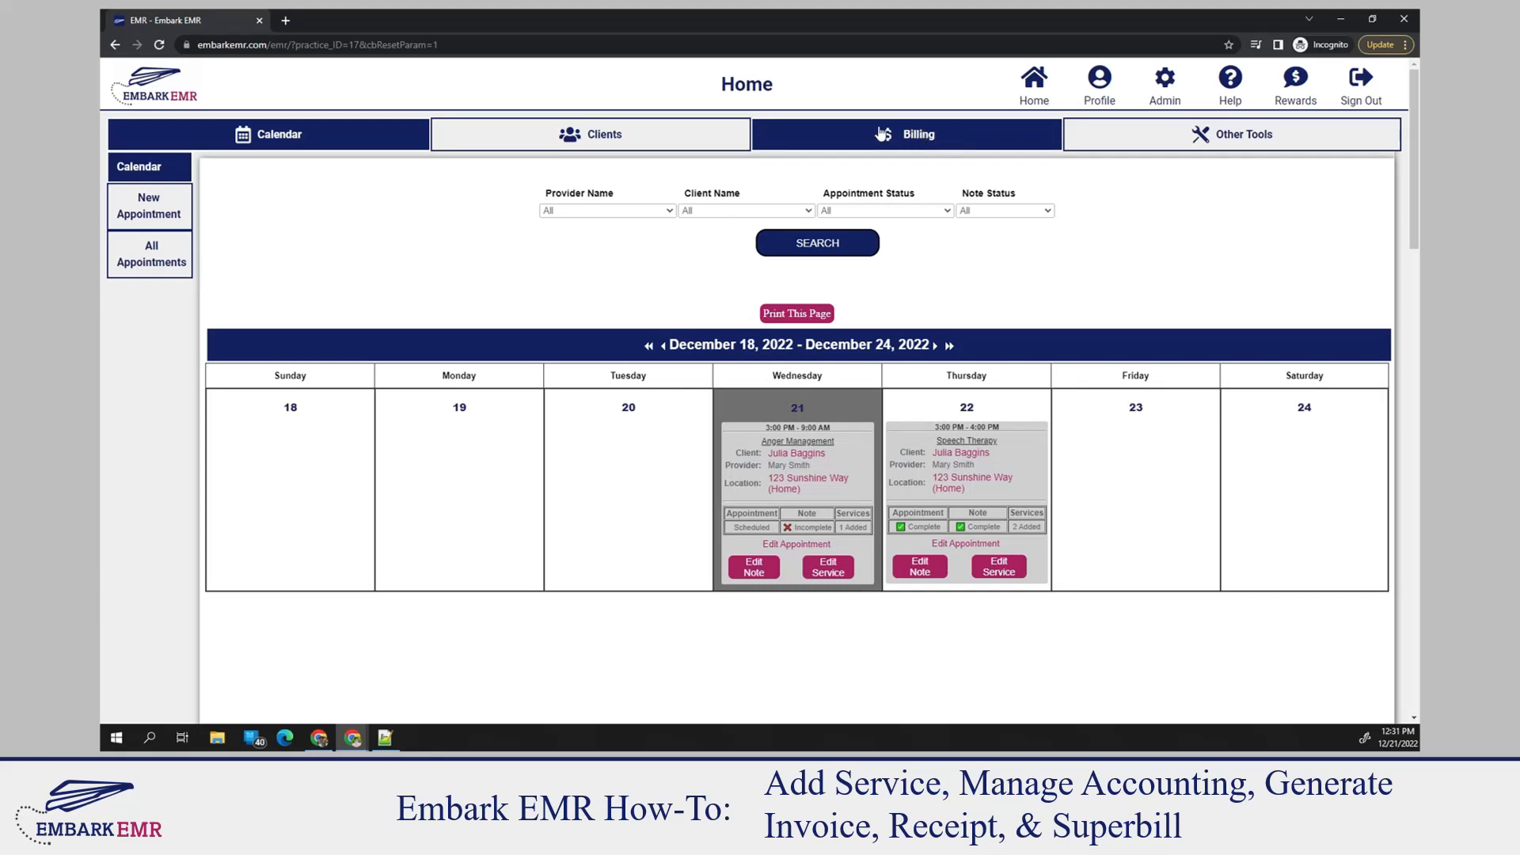
In the billing account summary, record a client payment of 400 dated 12/21/2022 for the 12/22/22 Anger Management Evaluation
click(924, 136)
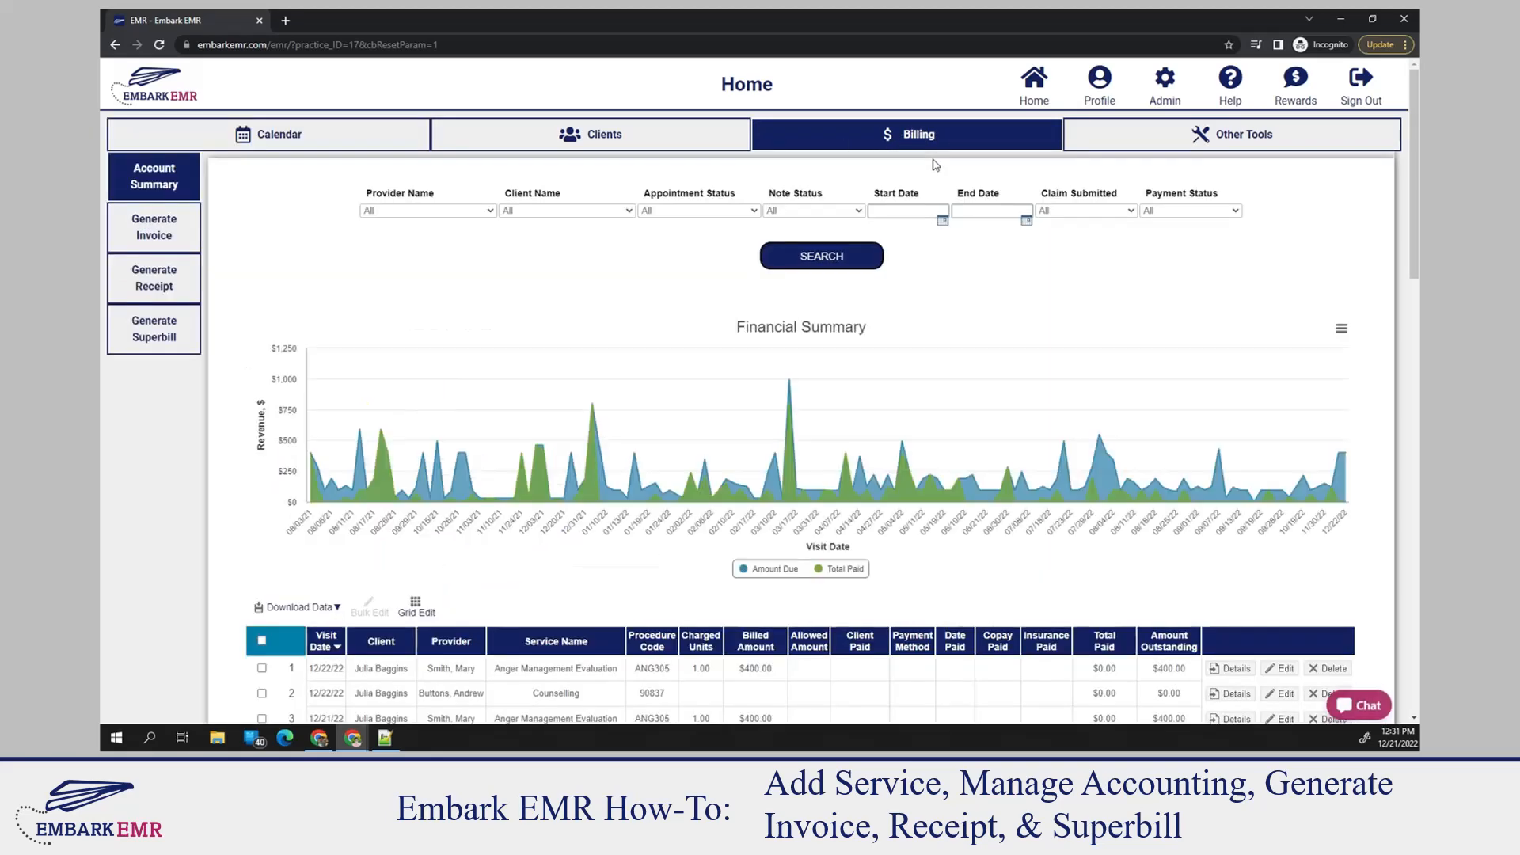
scroll(961, 305, down, 5)
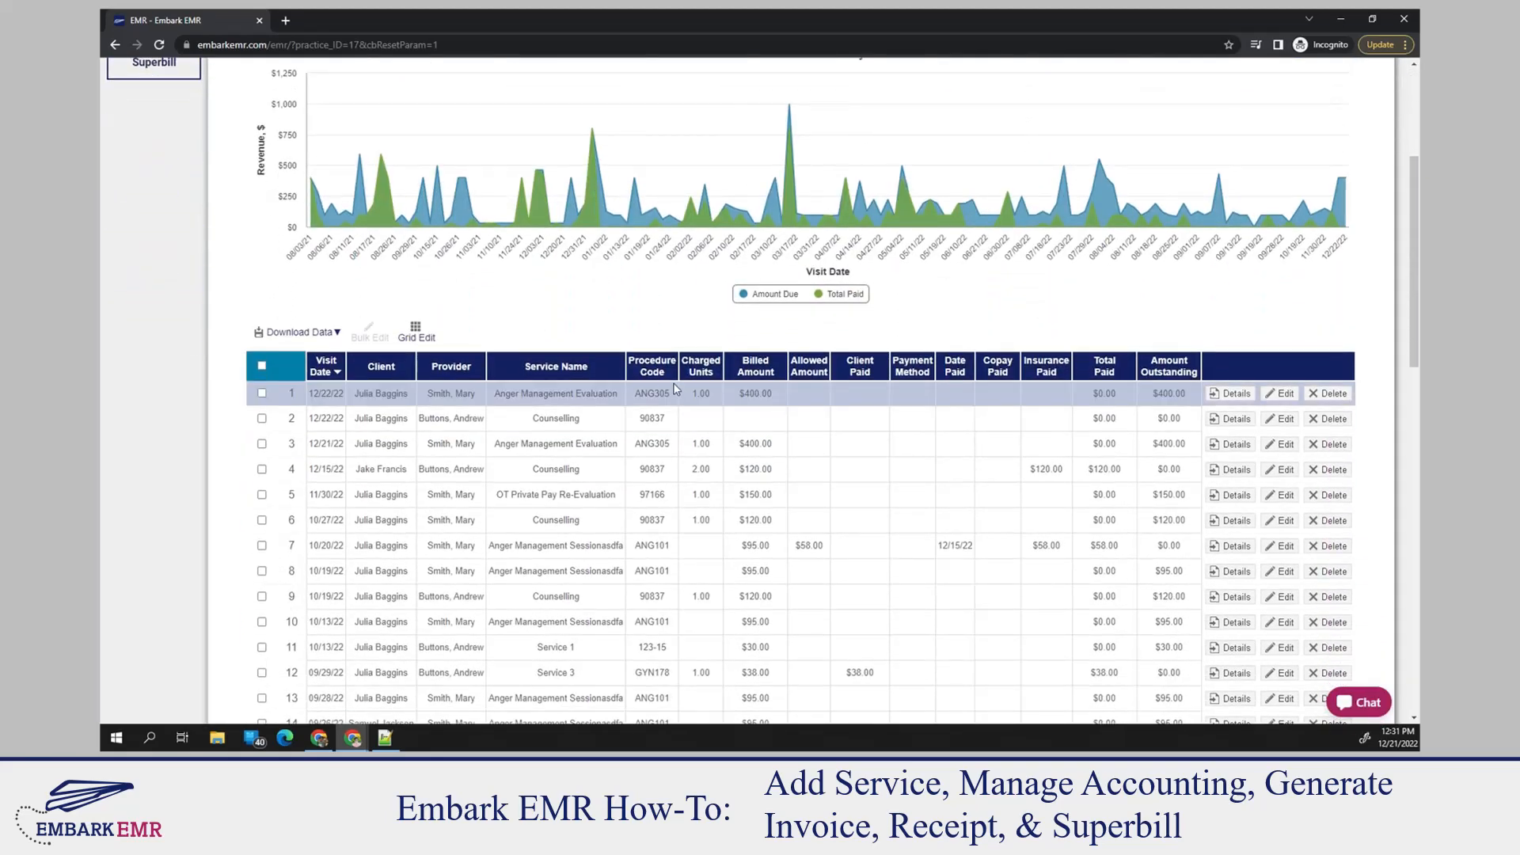
scroll(828, 441, down, 2)
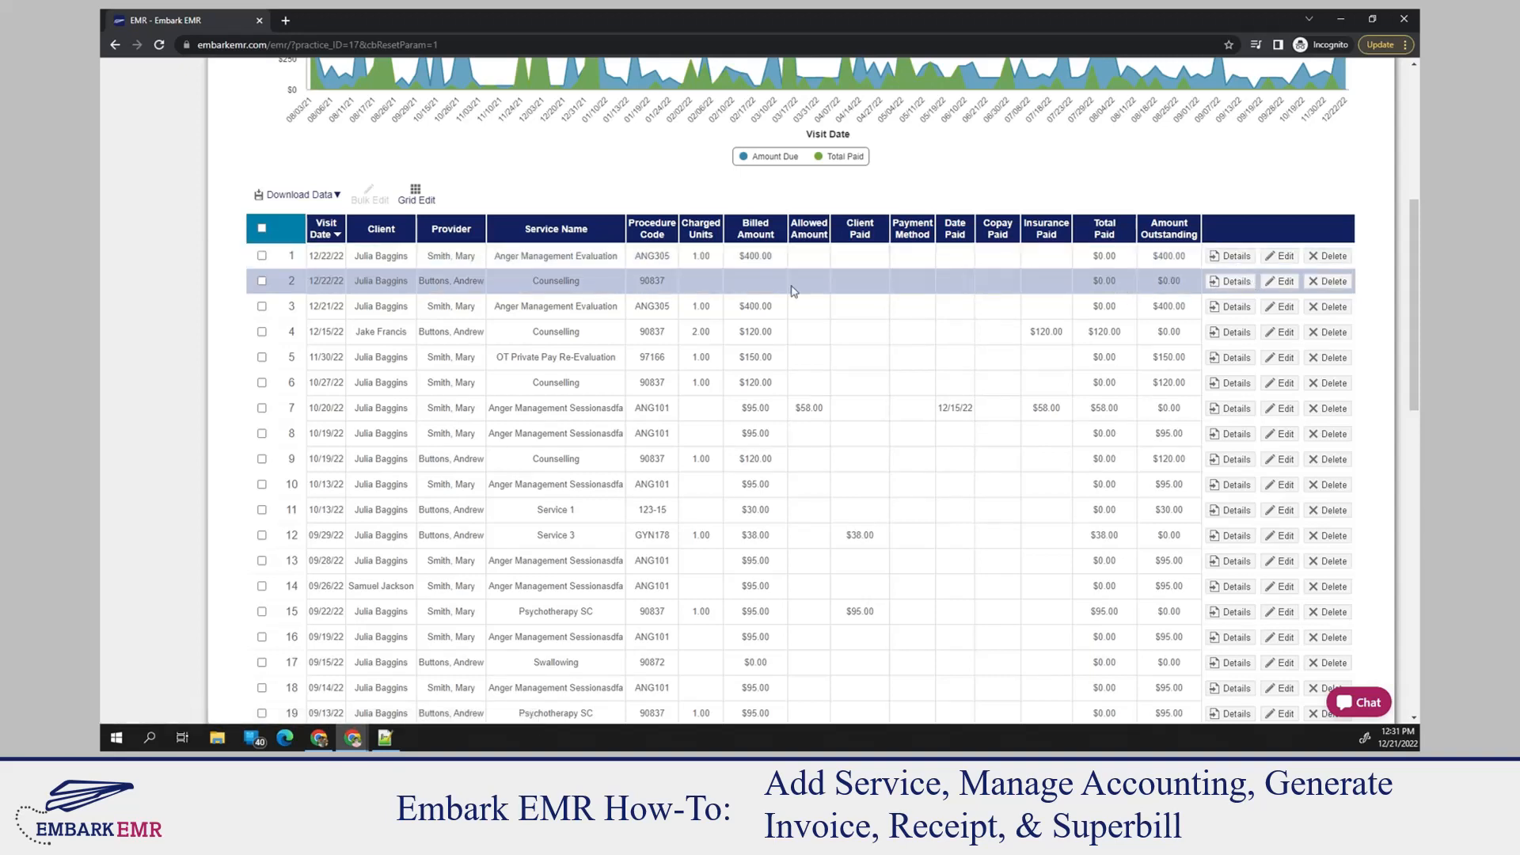
click(1284, 260)
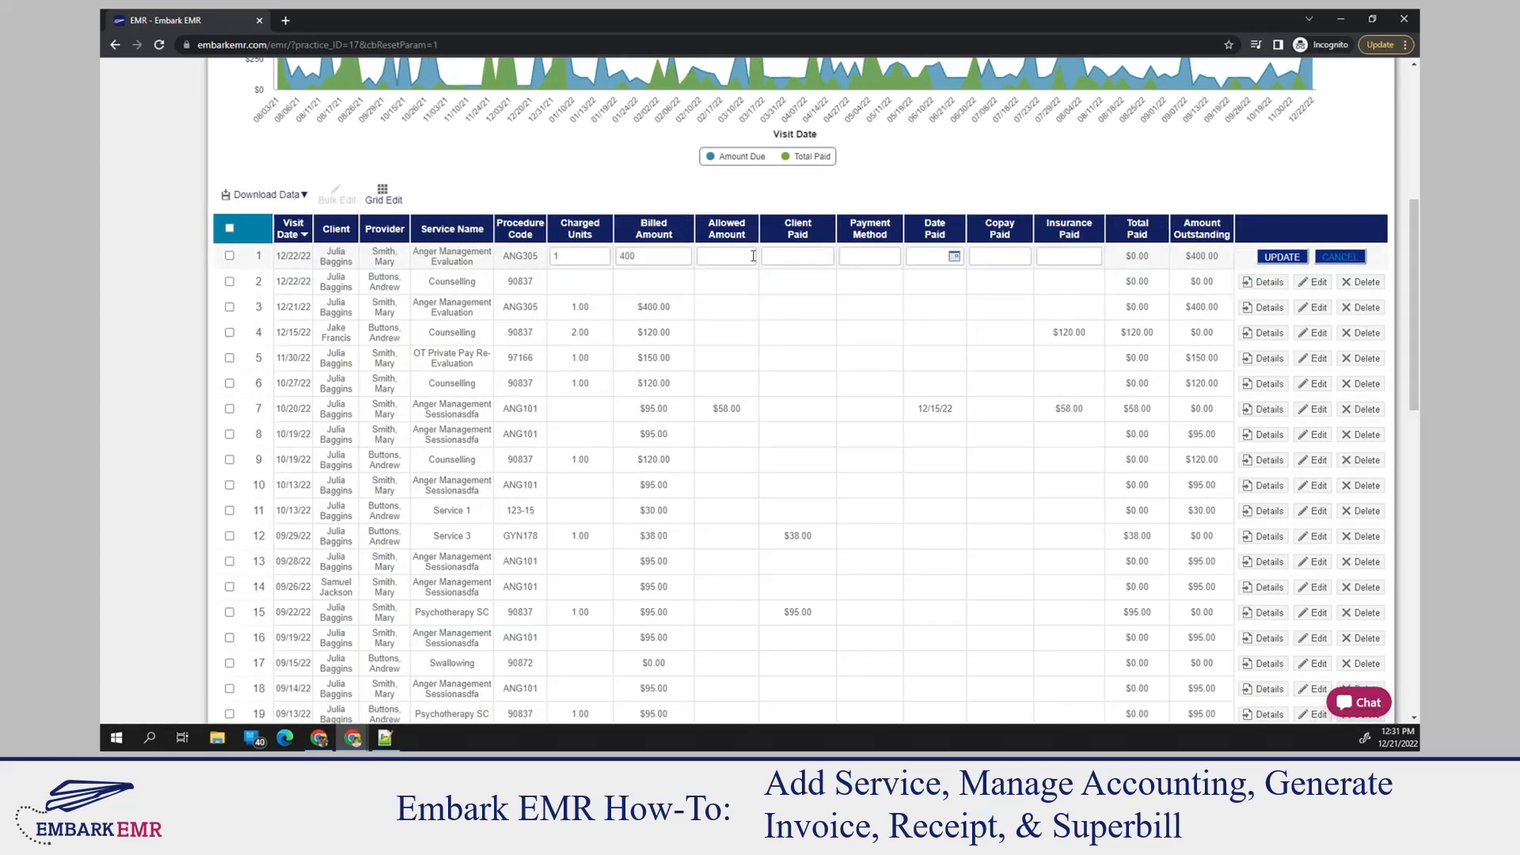
click(738, 256)
click(806, 254)
click(954, 255)
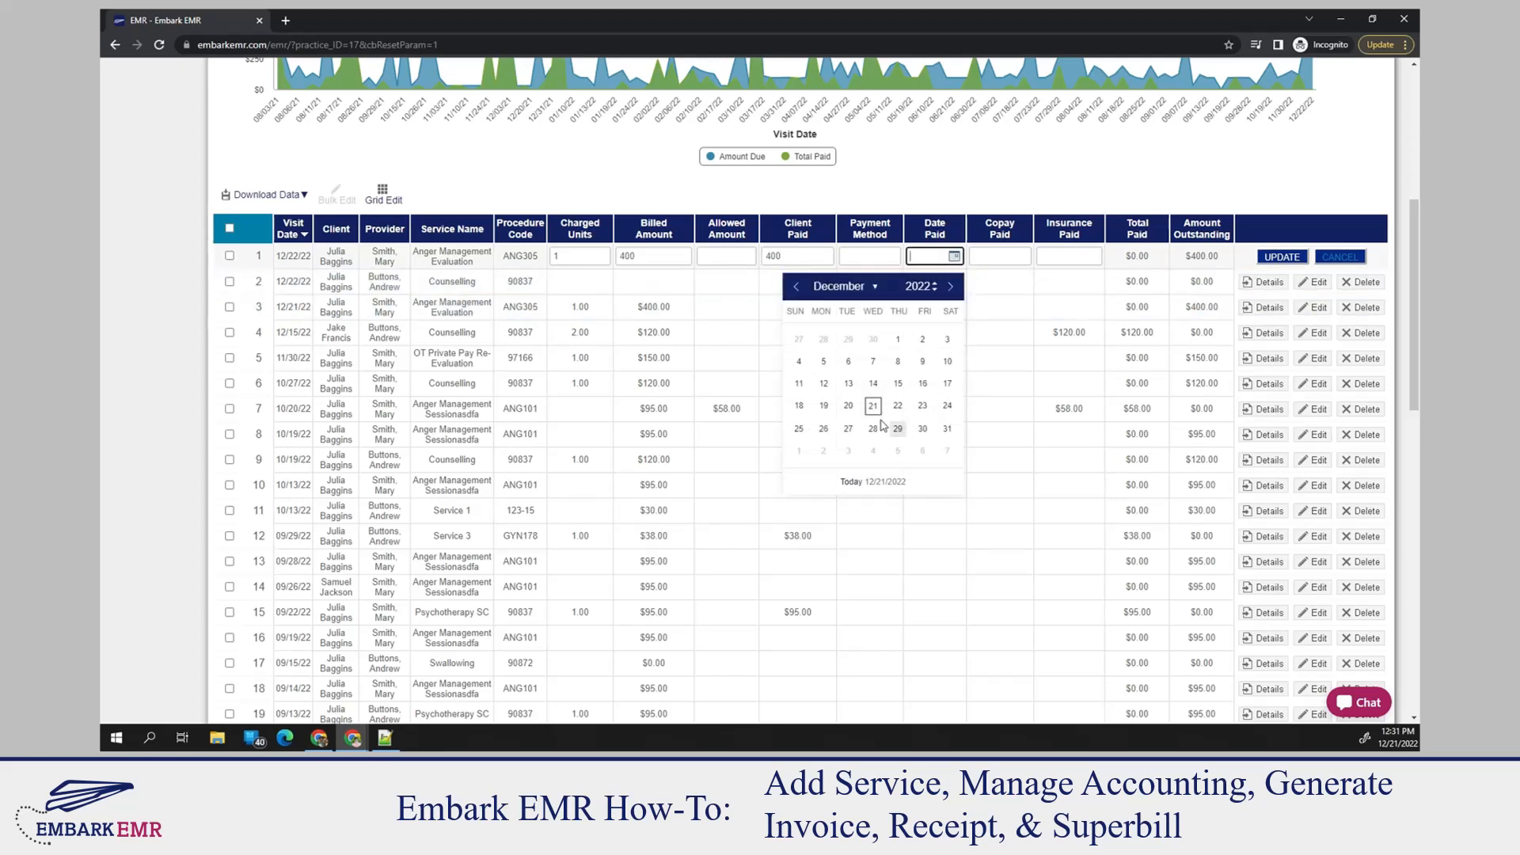
click(872, 406)
click(1277, 257)
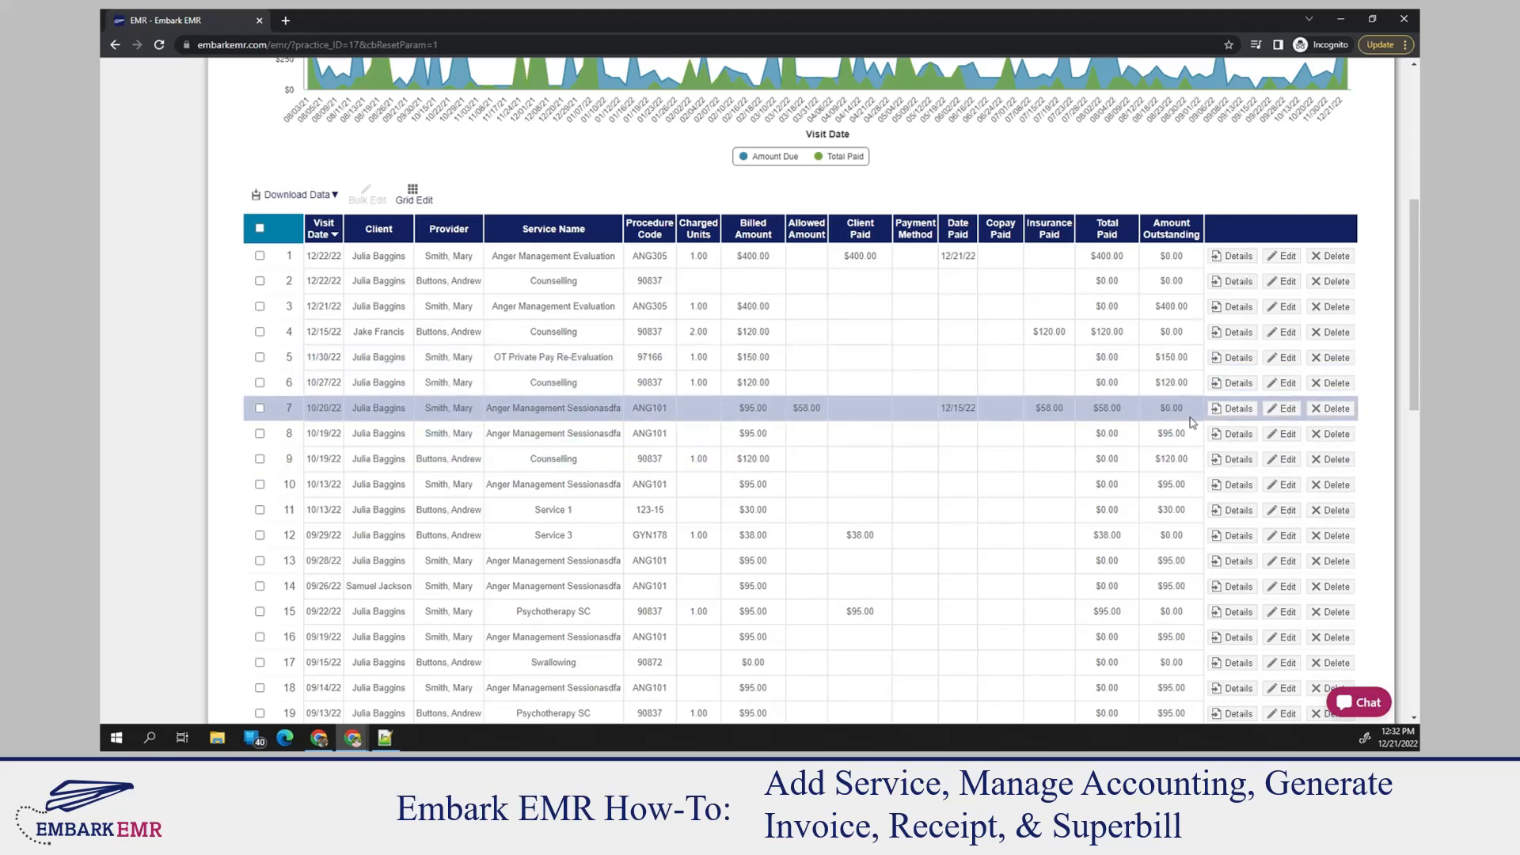
Bulk edit the 10/19/22 and 10/13/22 Anger Management Sessionasdfa records with amount paid 95 and date paid 12/21/2022
triple_click(1173, 434)
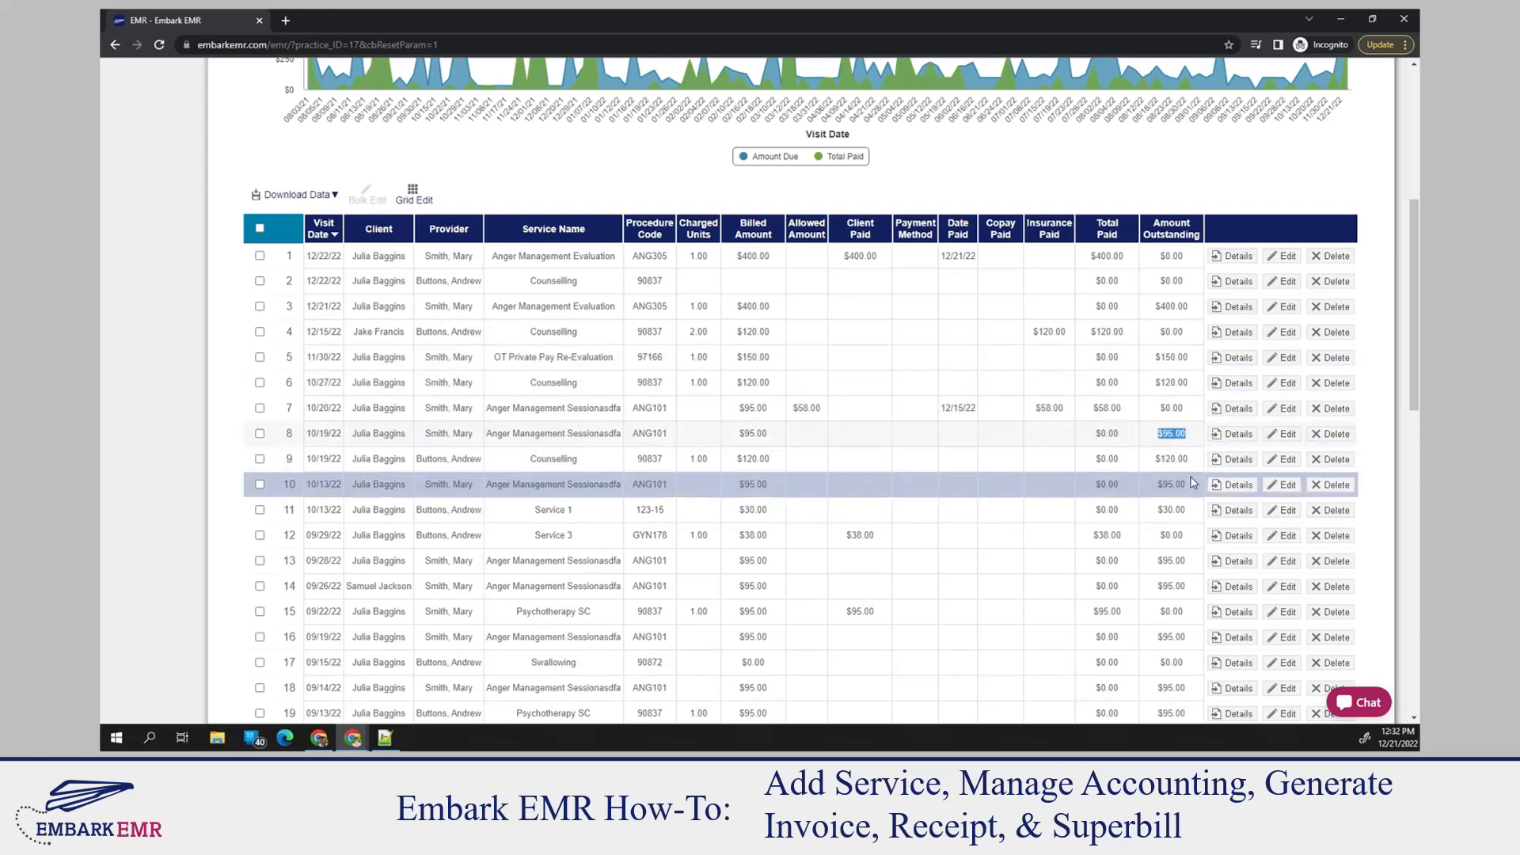
double_click(1173, 485)
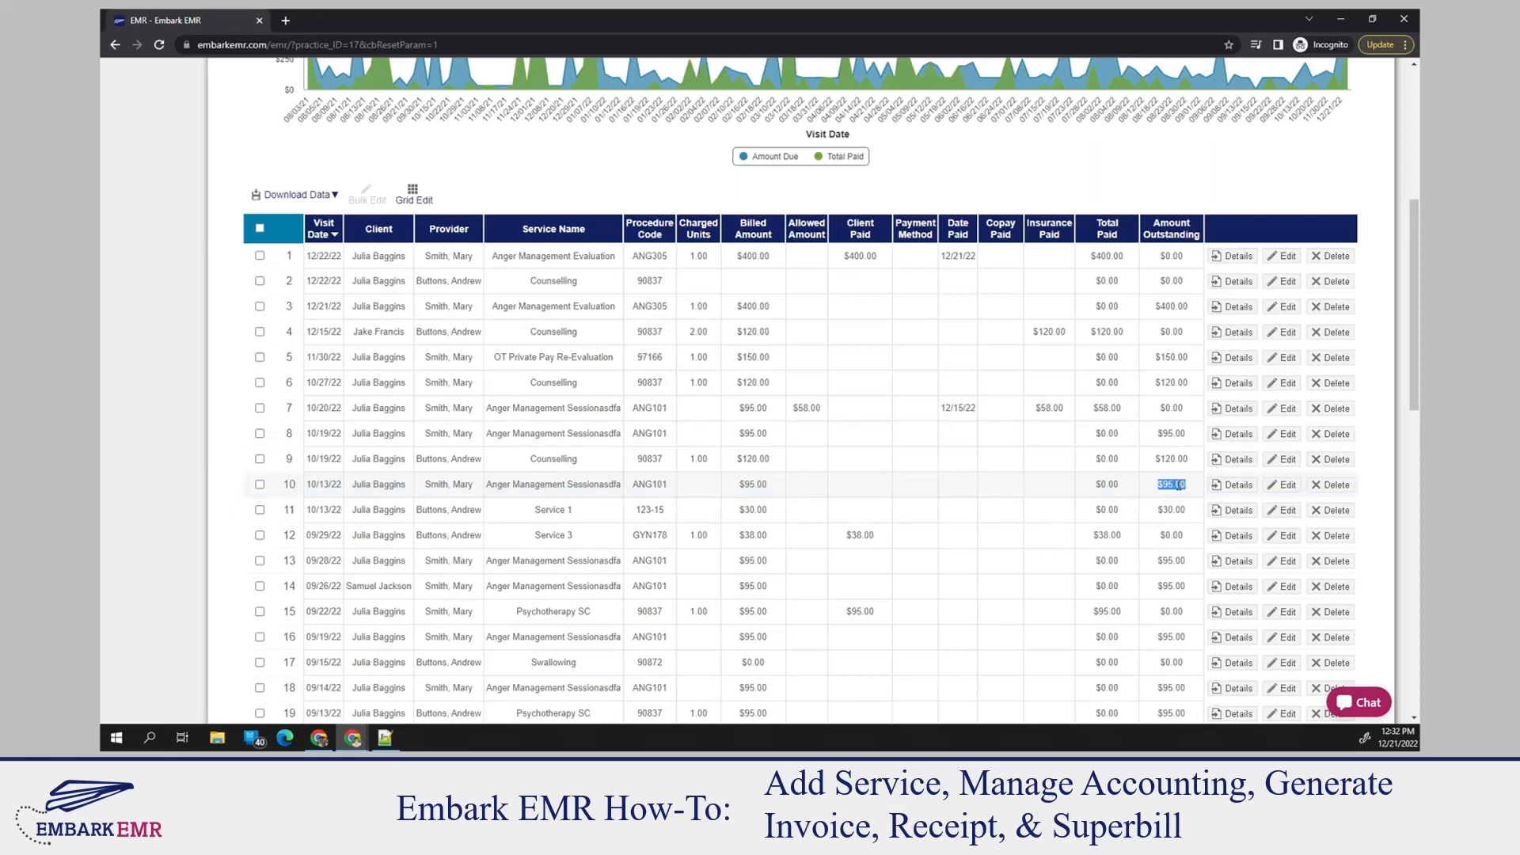
click(259, 485)
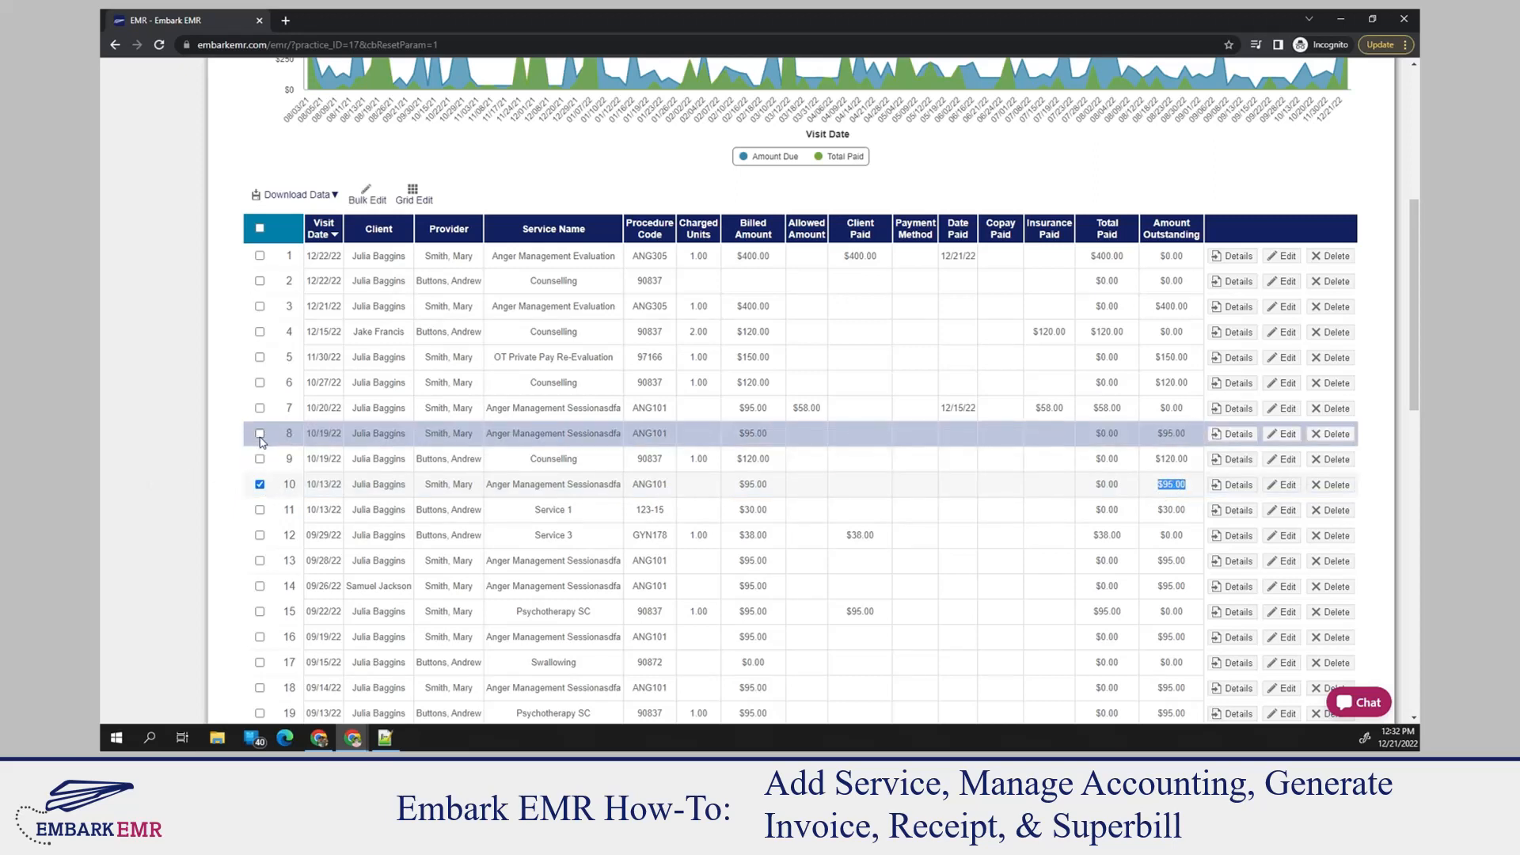
click(259, 433)
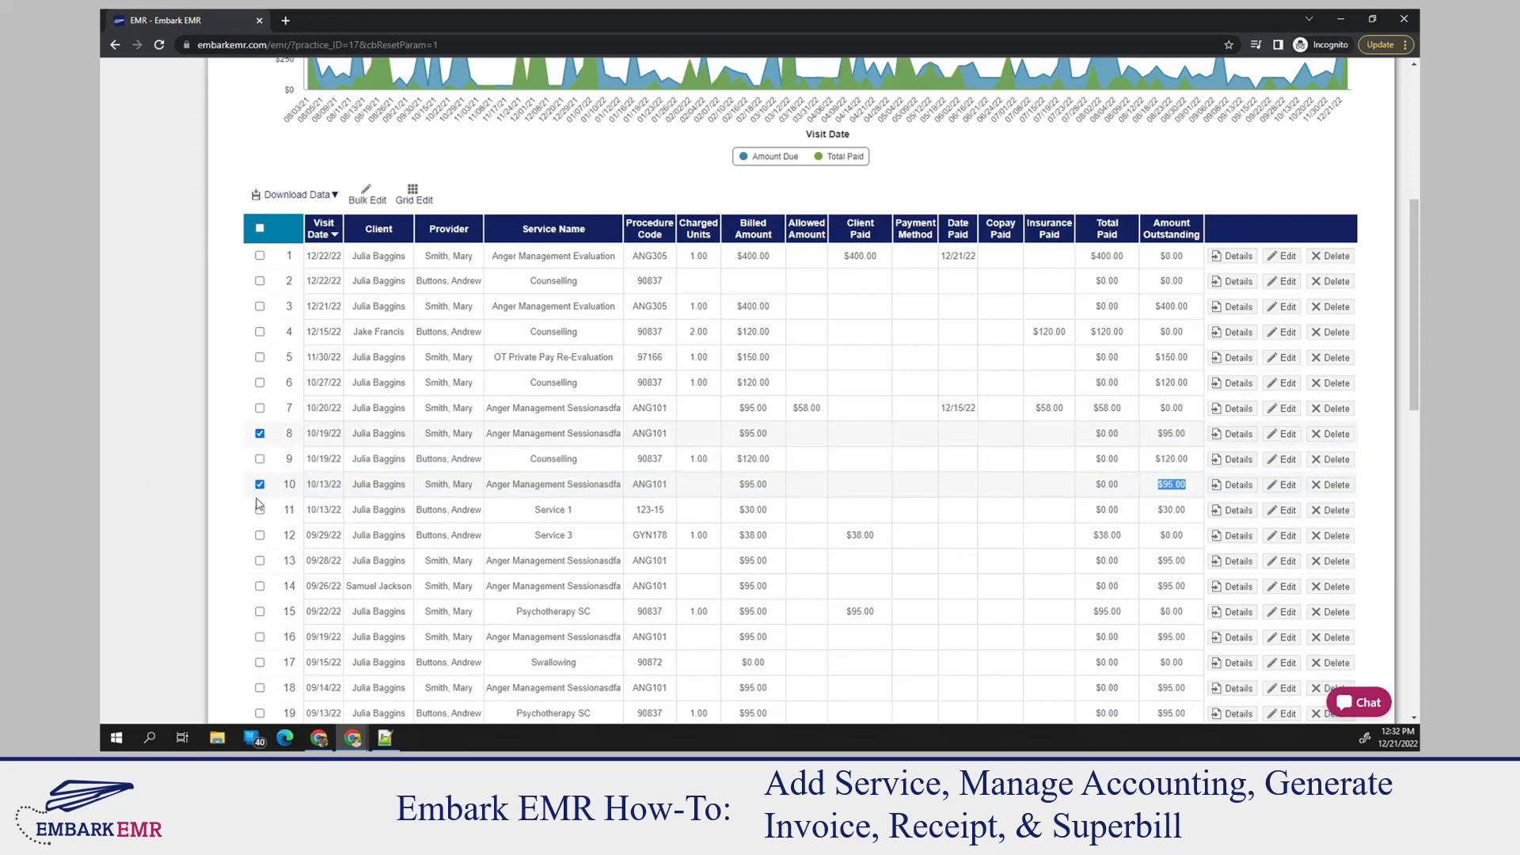
click(368, 200)
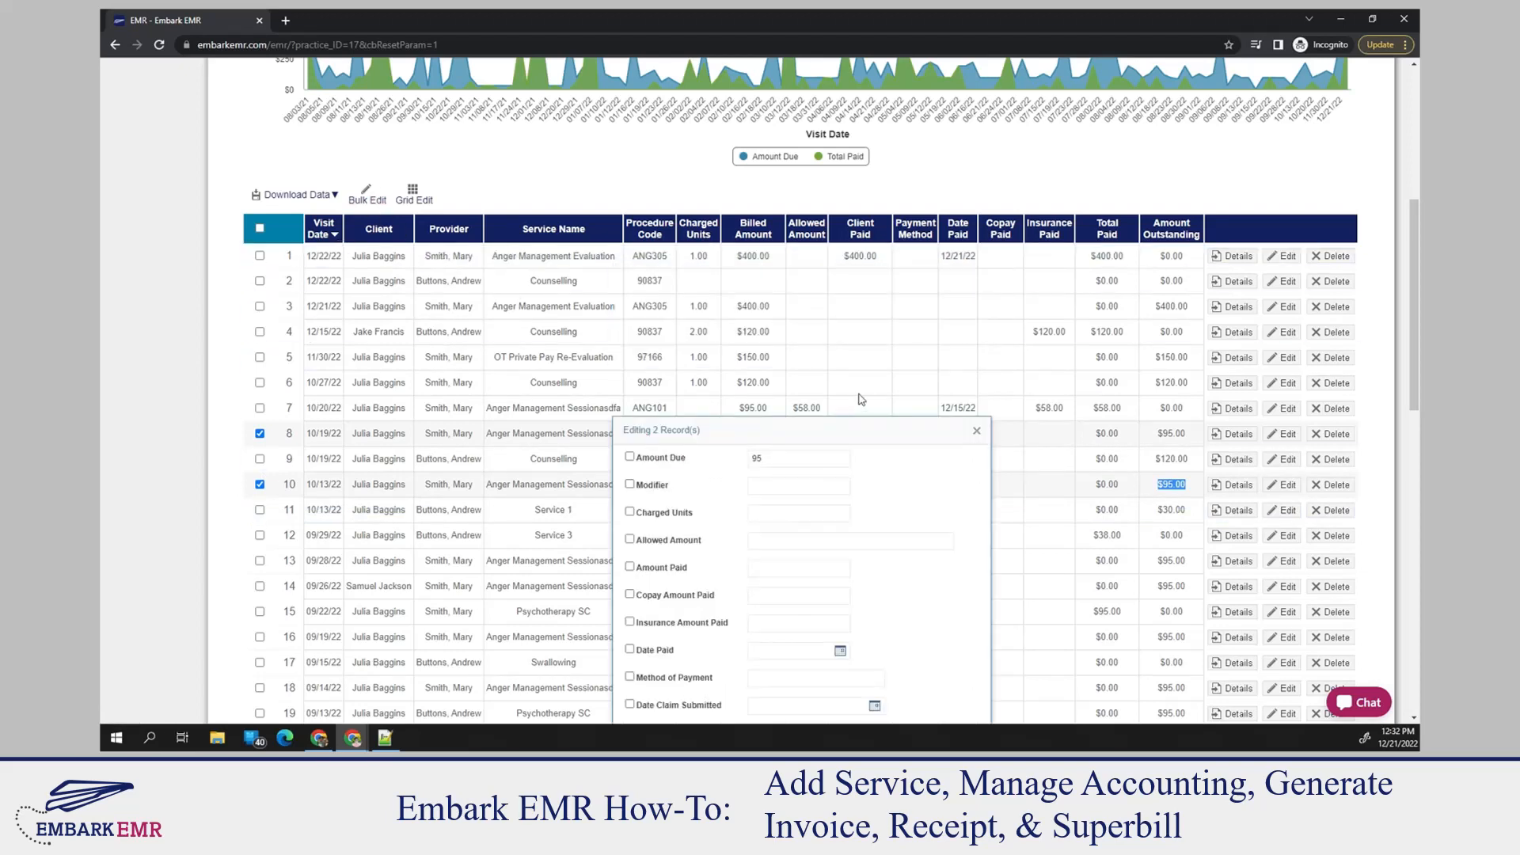
scroll(850, 386, down, 2)
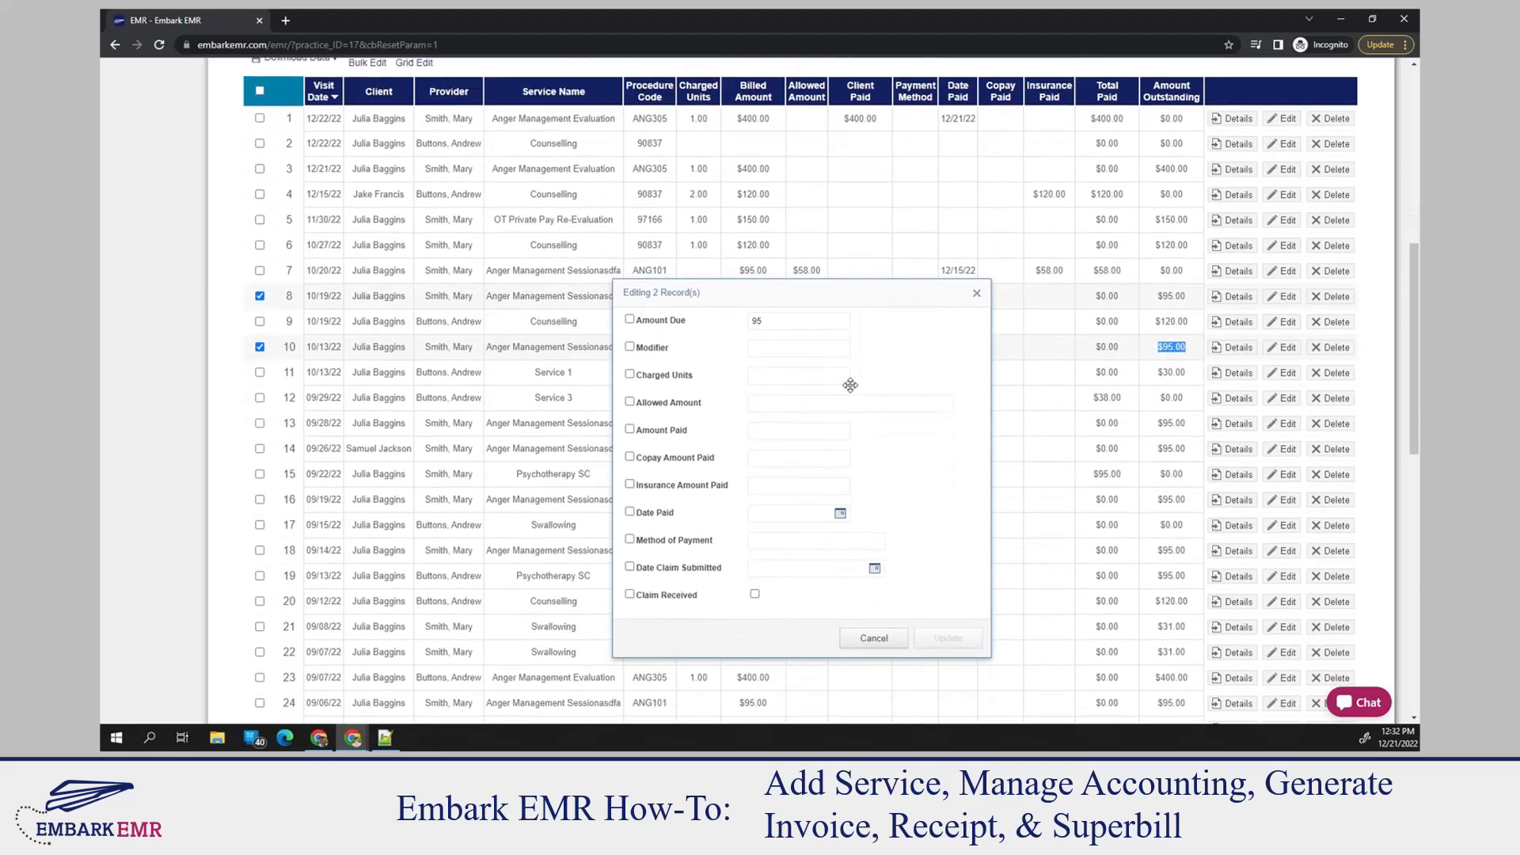
click(766, 432)
text(95)
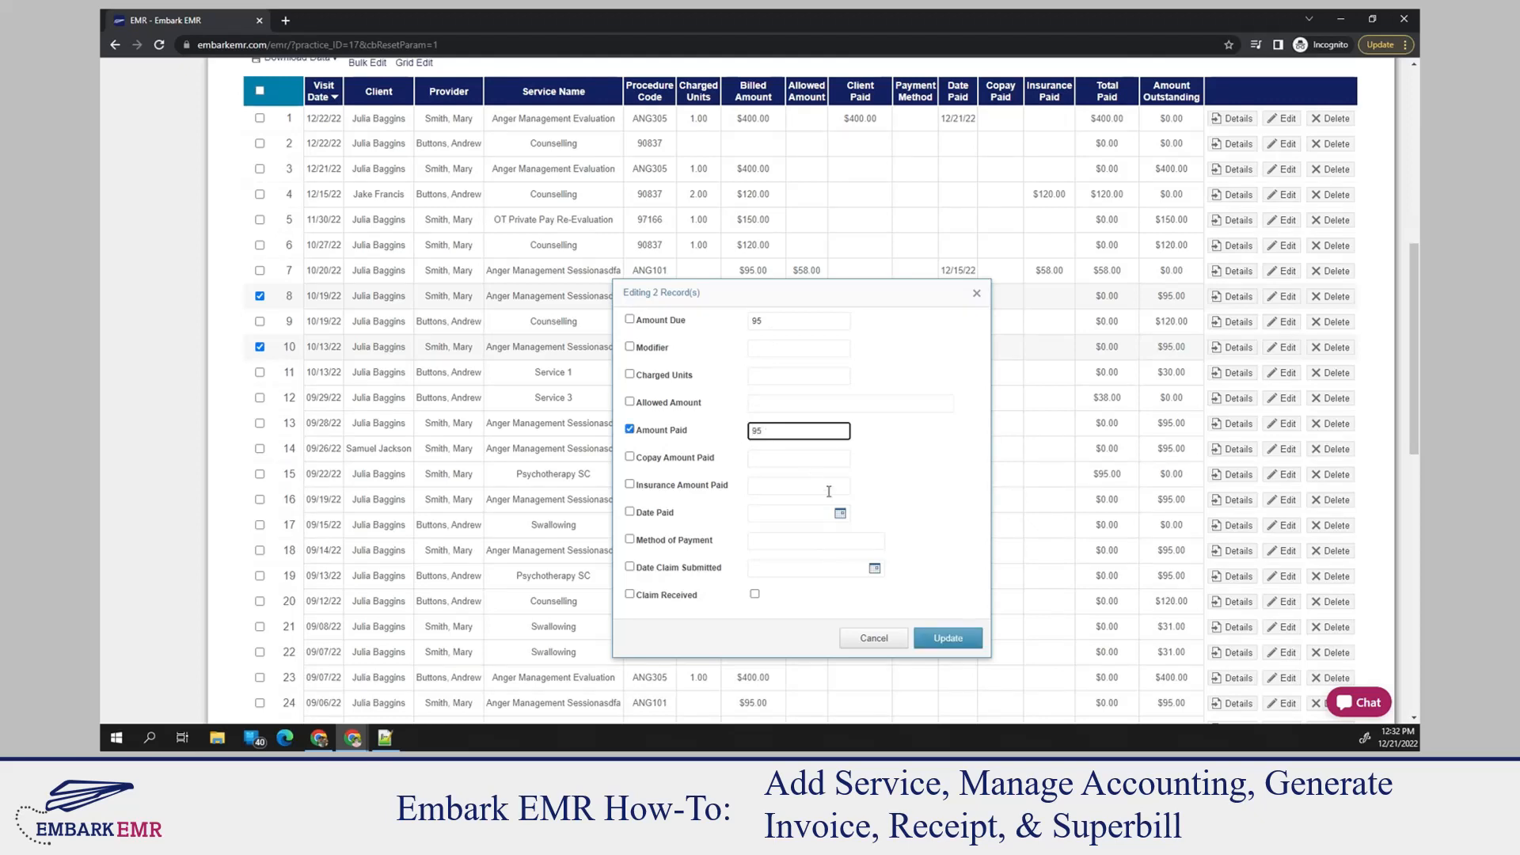
click(840, 512)
click(763, 667)
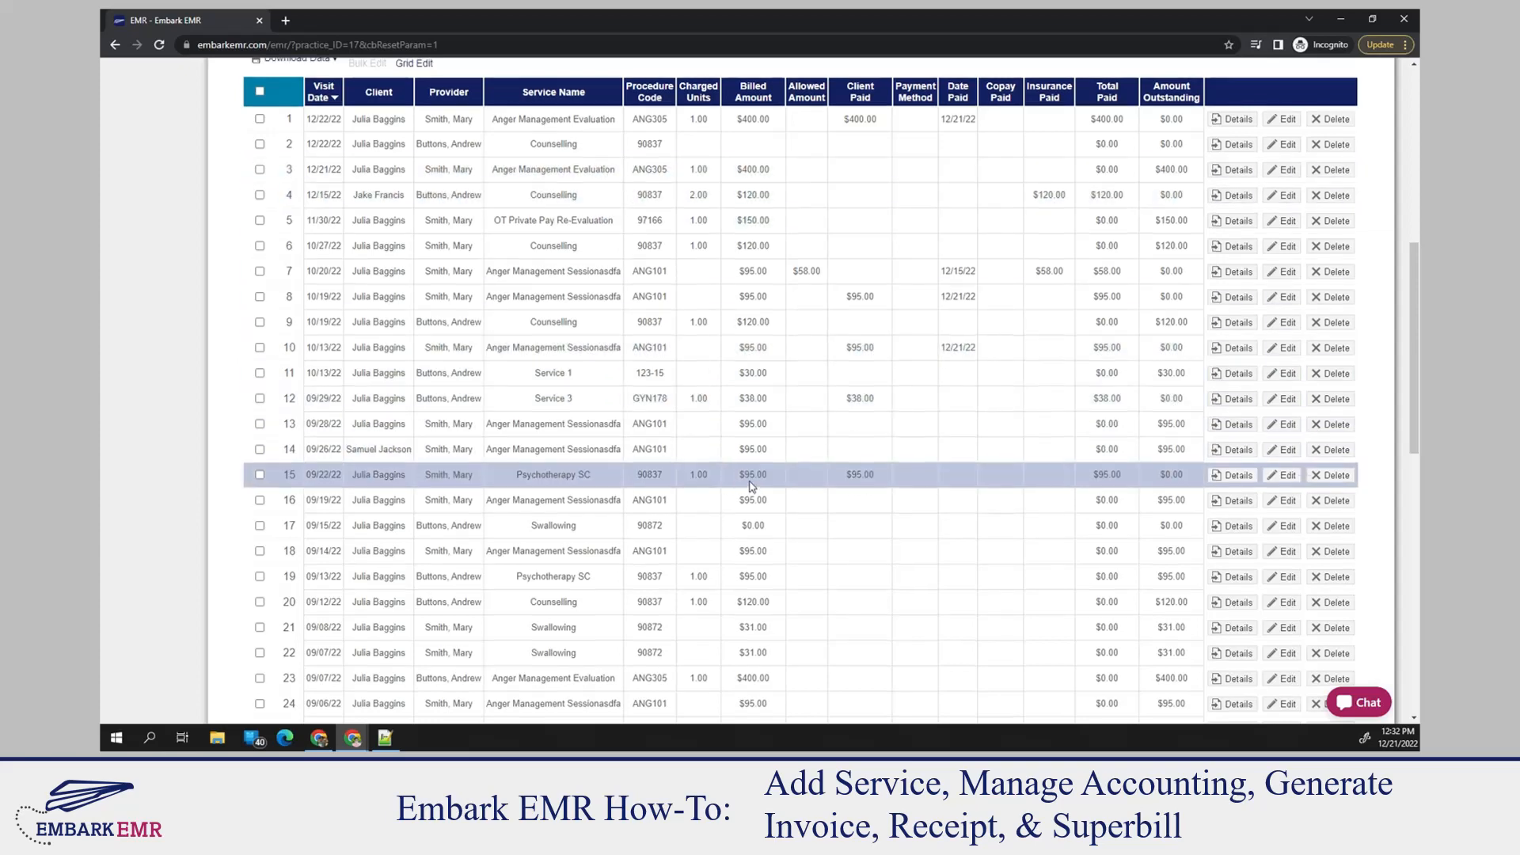
Generate an invoice for a different client than the default one, leaving the start and end dates blank
scroll(625, 475, up, 7)
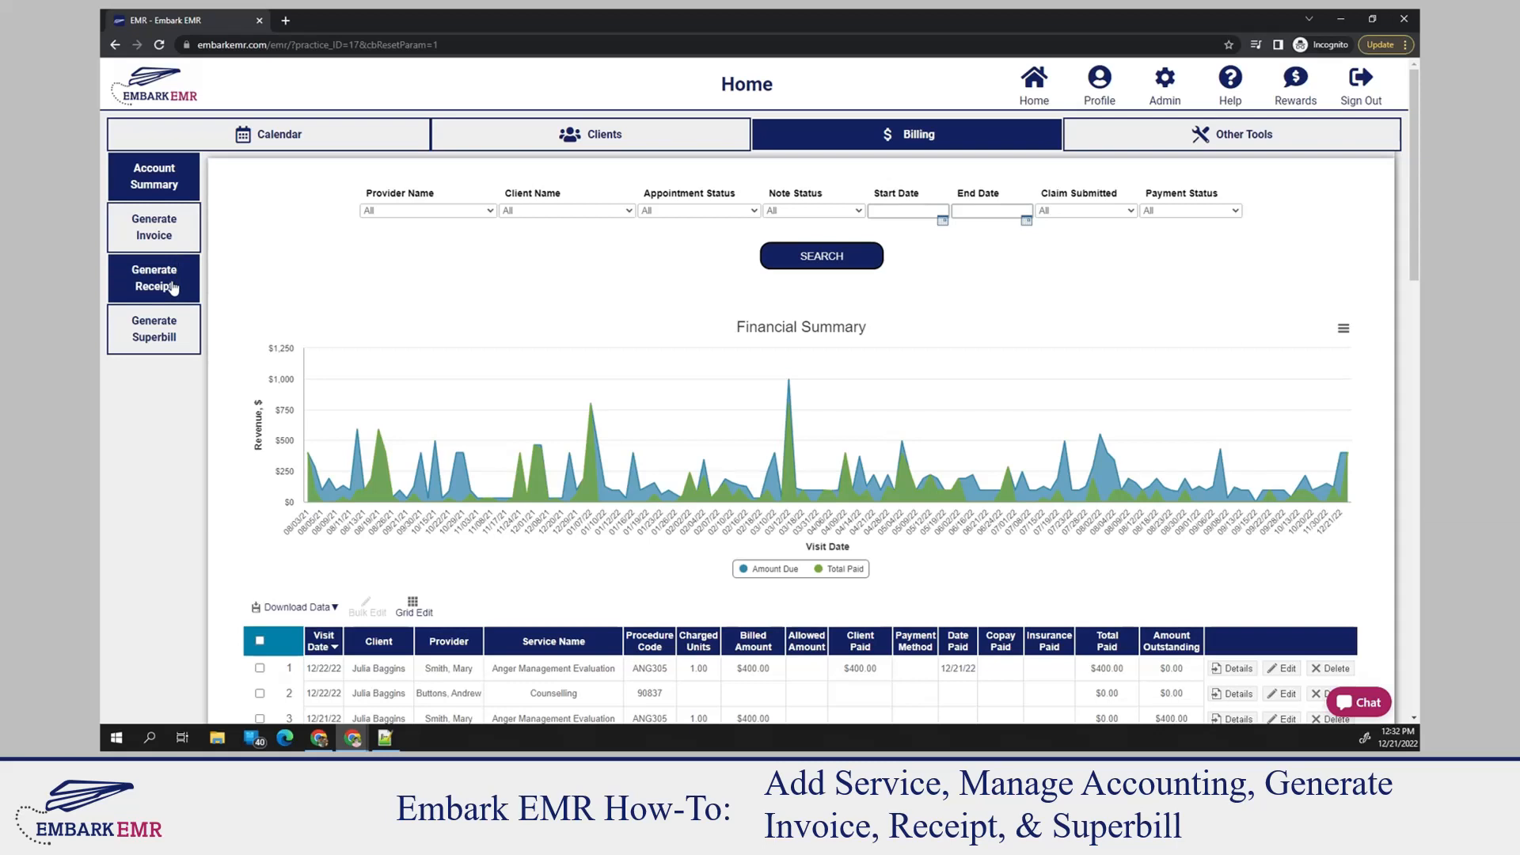
click(162, 235)
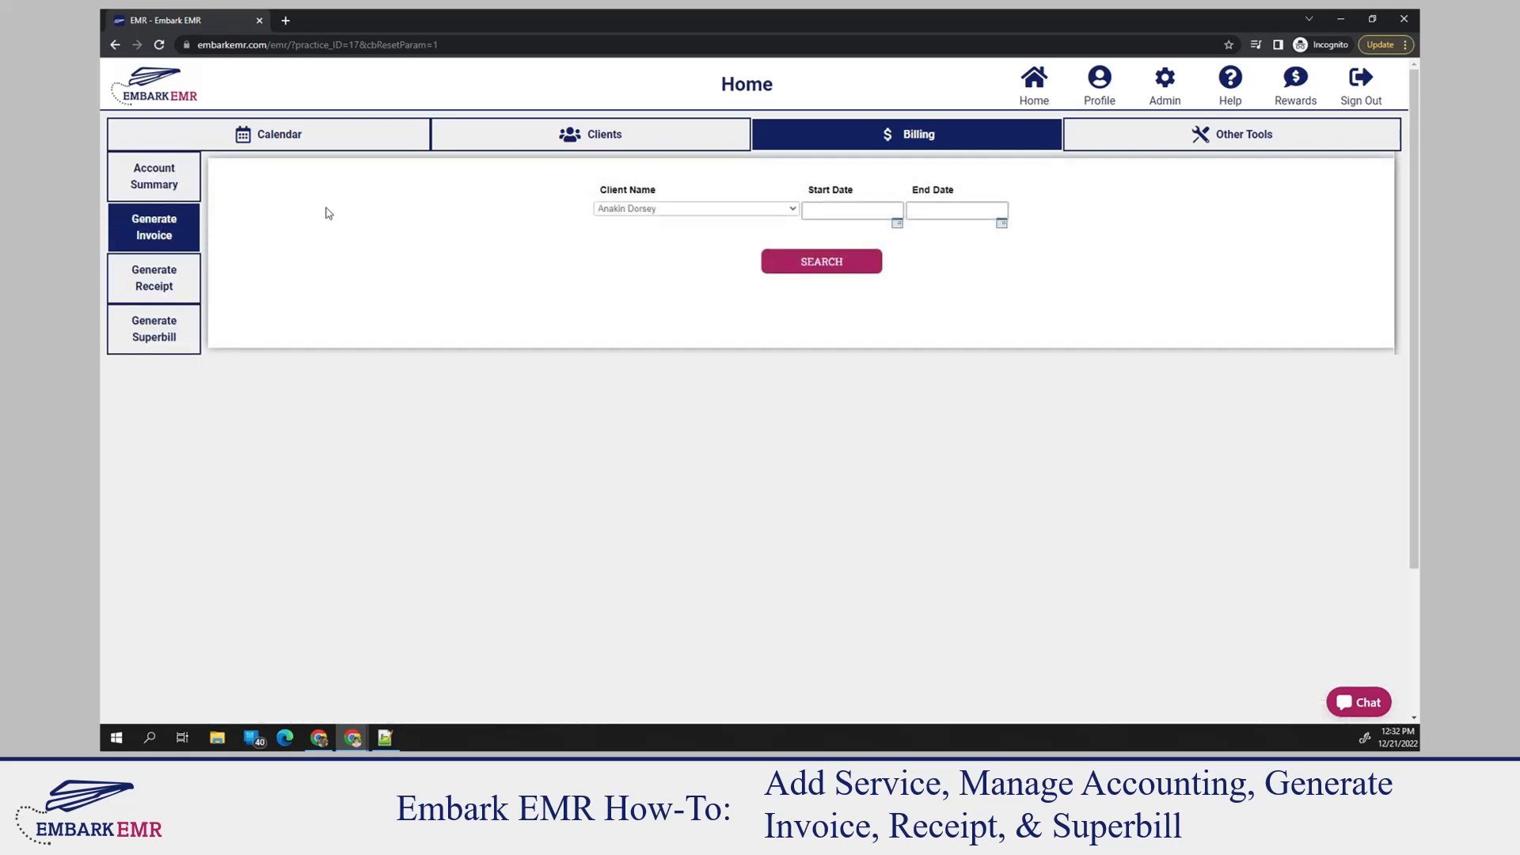
click(659, 210)
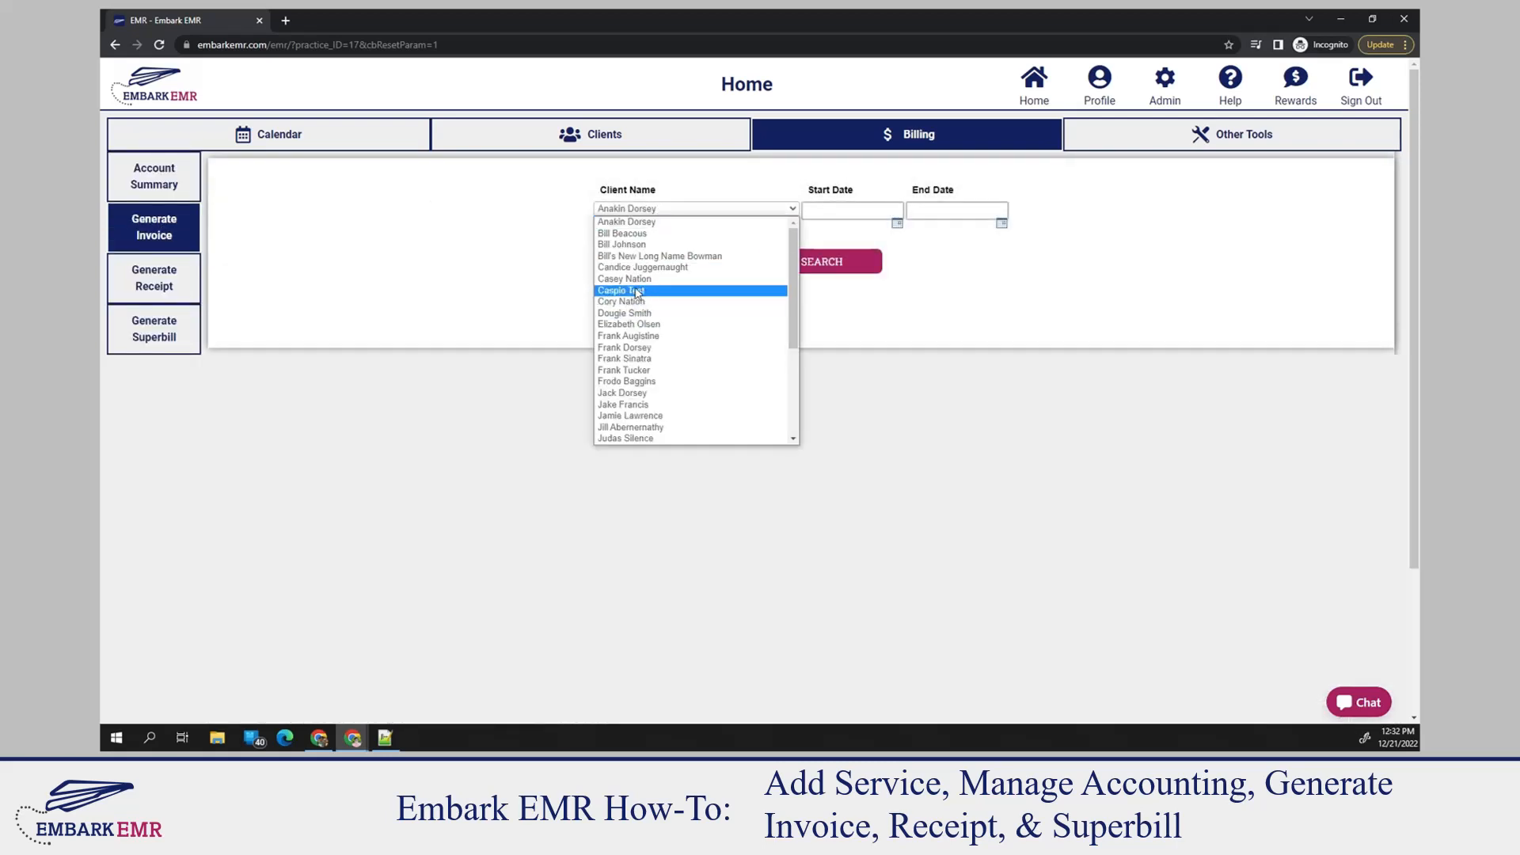
click(636, 314)
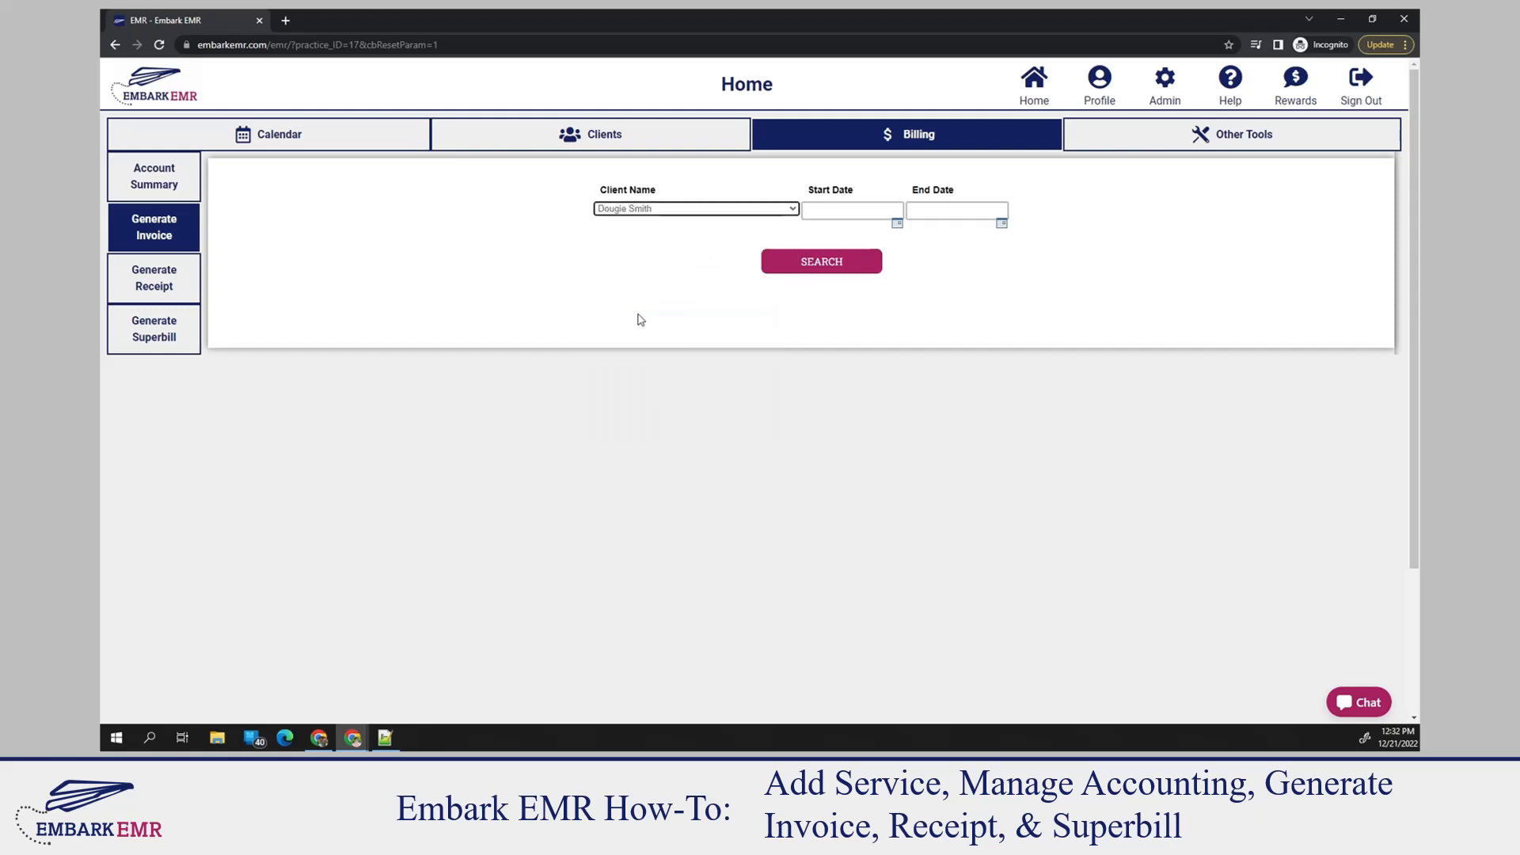
click(798, 269)
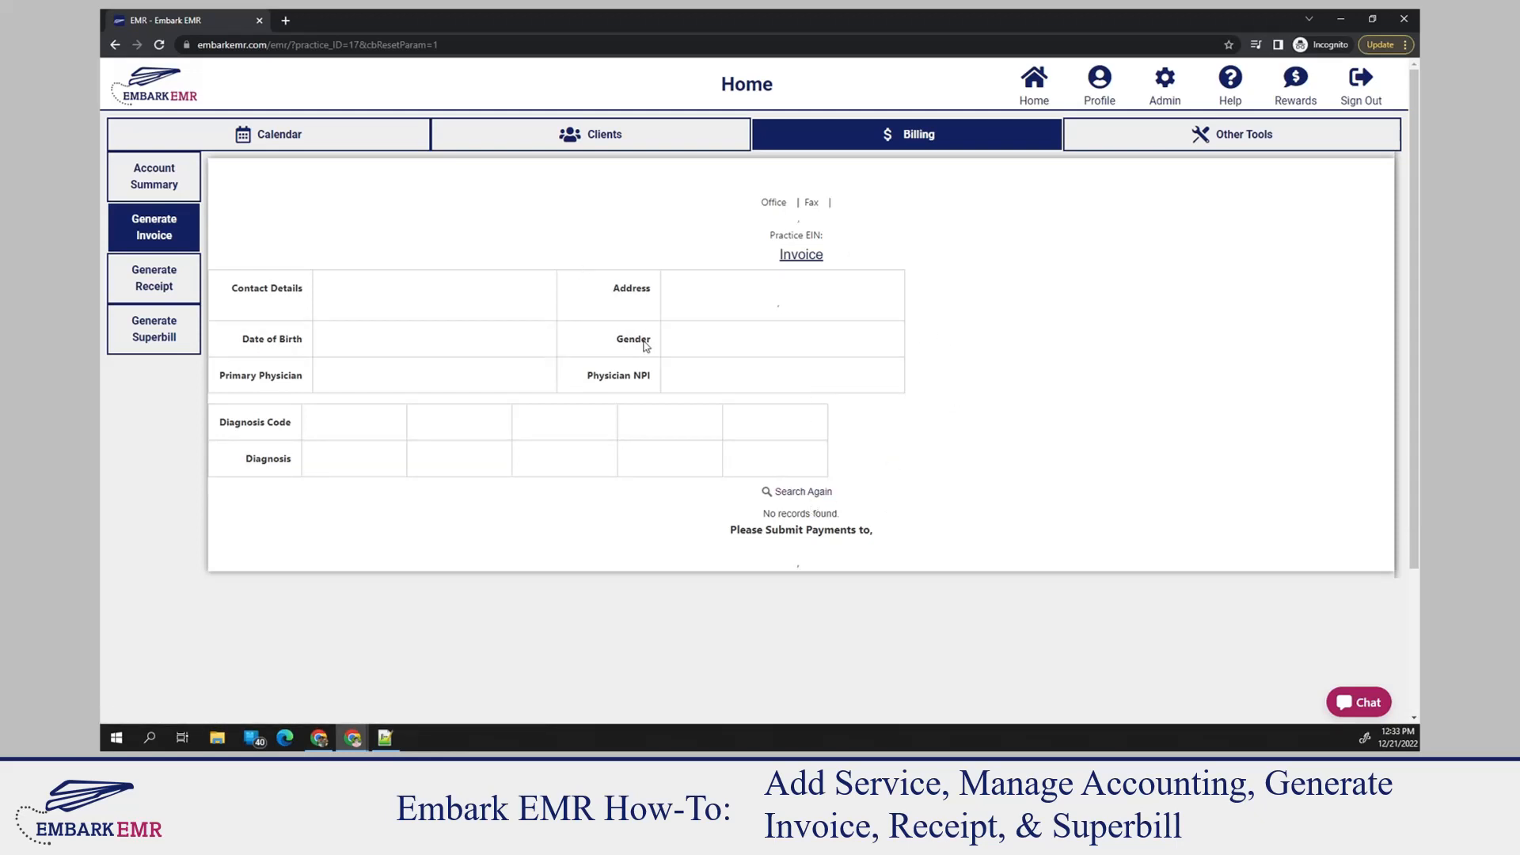
Search again to generate an invoice for another client further down the list, leaving both dates blank, and review its services and outstanding amounts
click(801, 491)
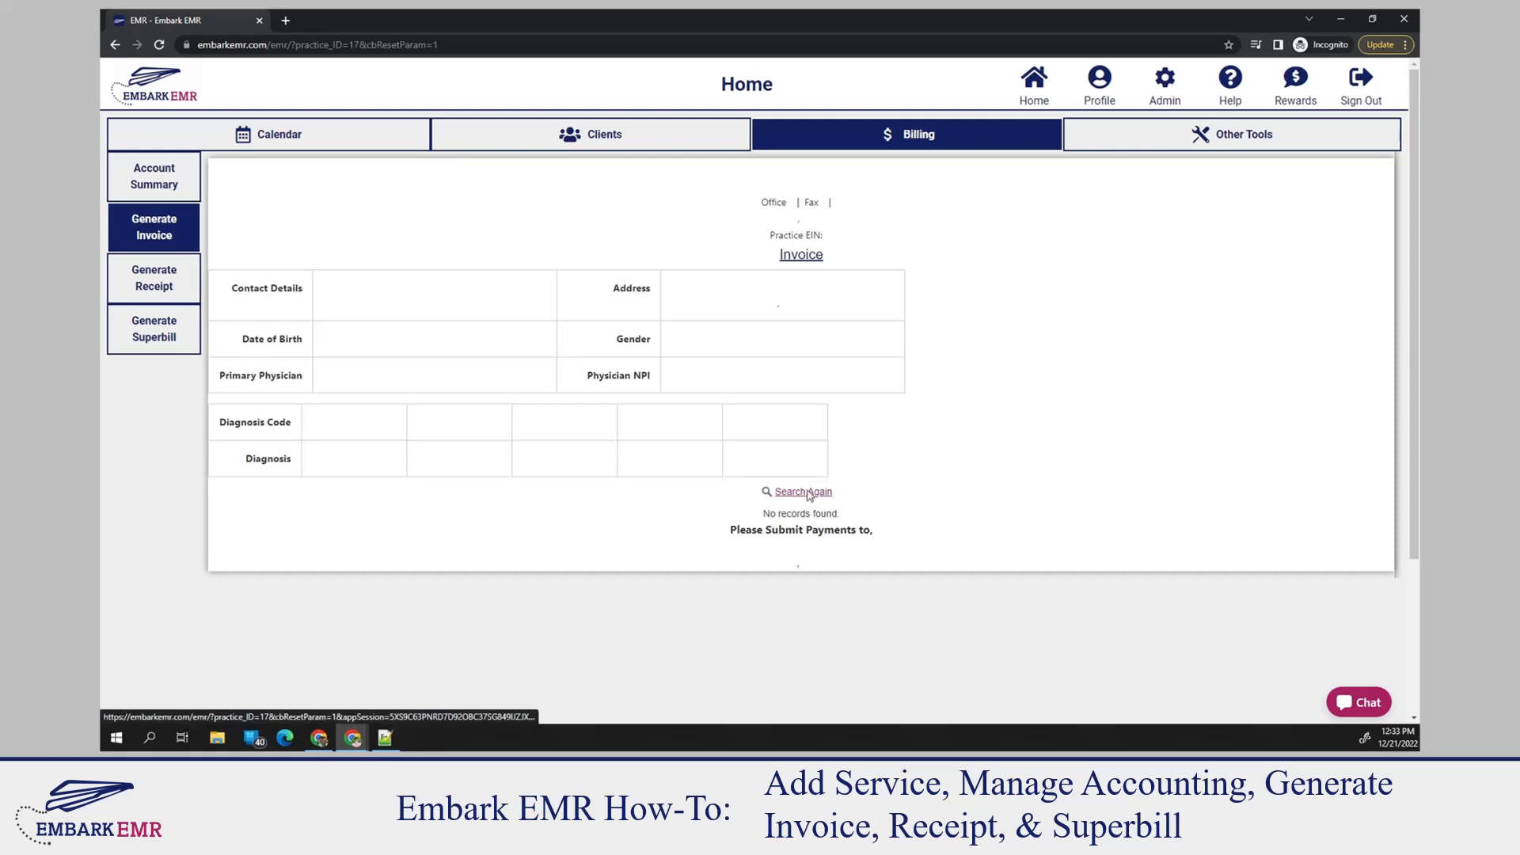
click(647, 210)
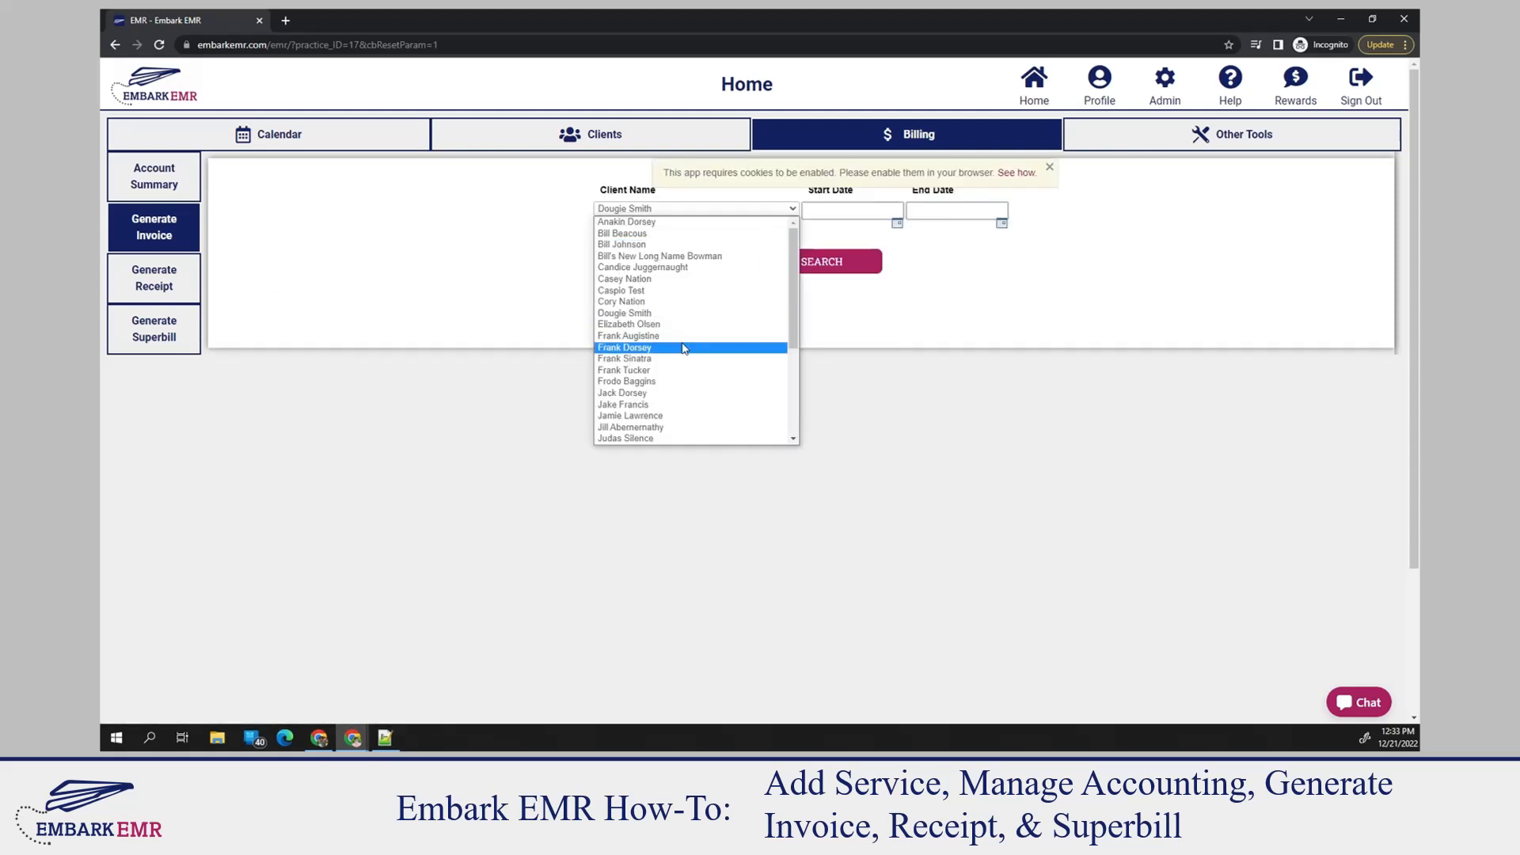
scroll(697, 372, down, 3)
click(630, 415)
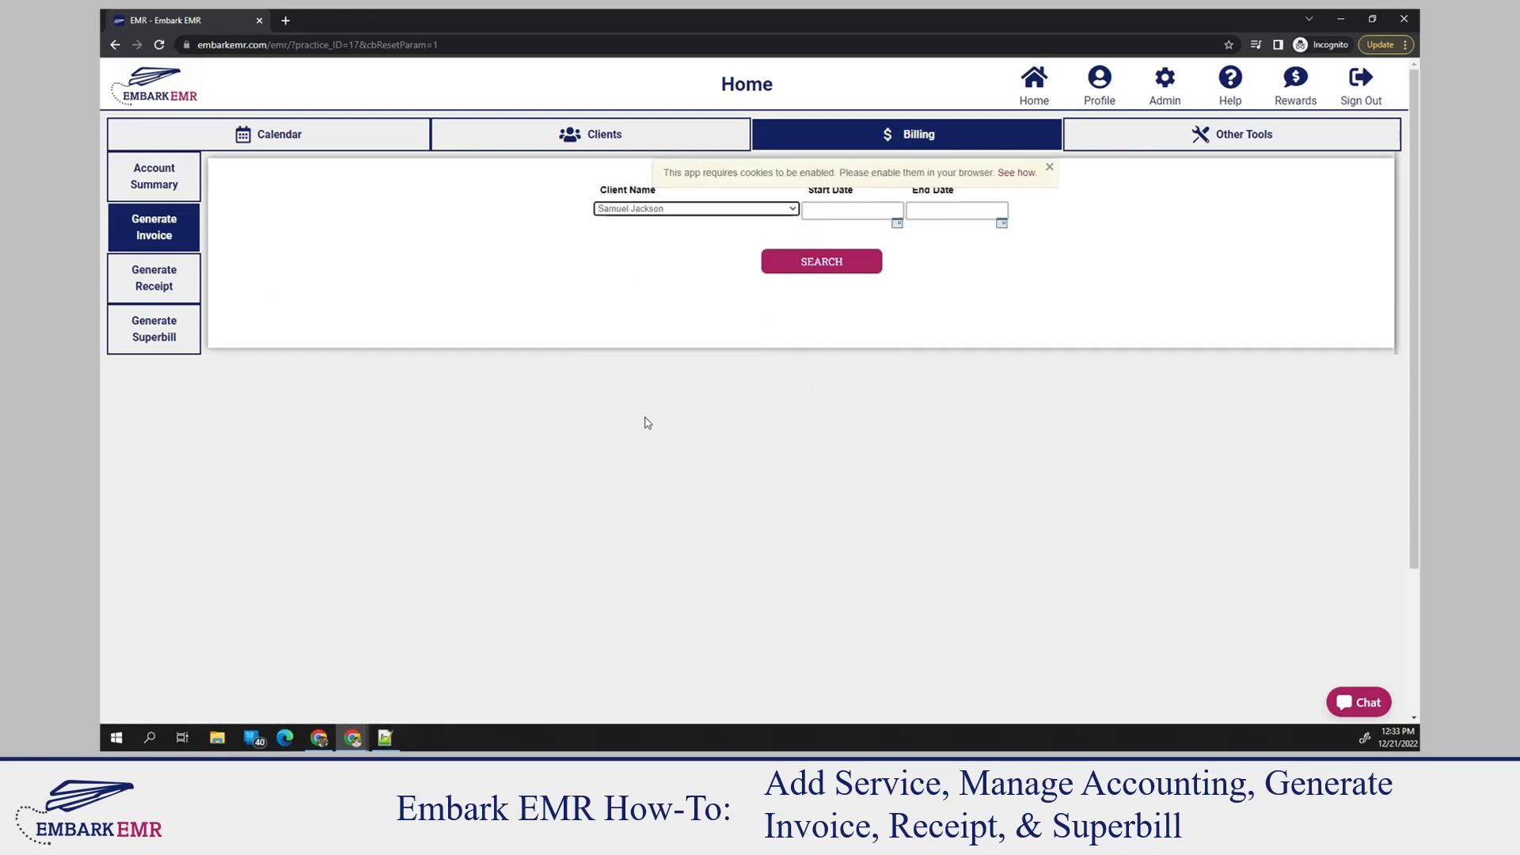
click(824, 267)
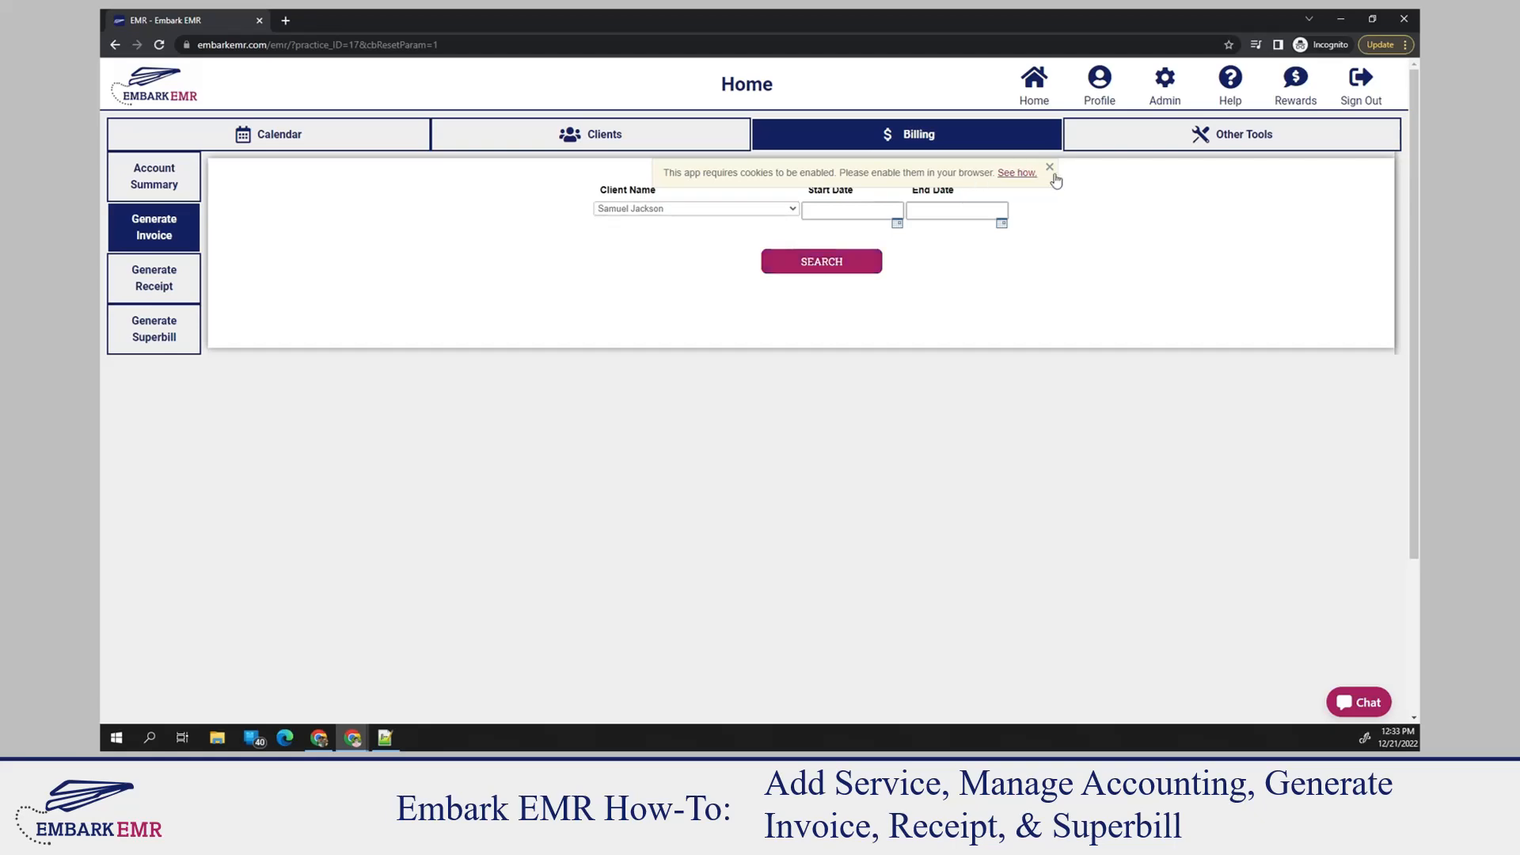
scroll(1020, 266, down, 5)
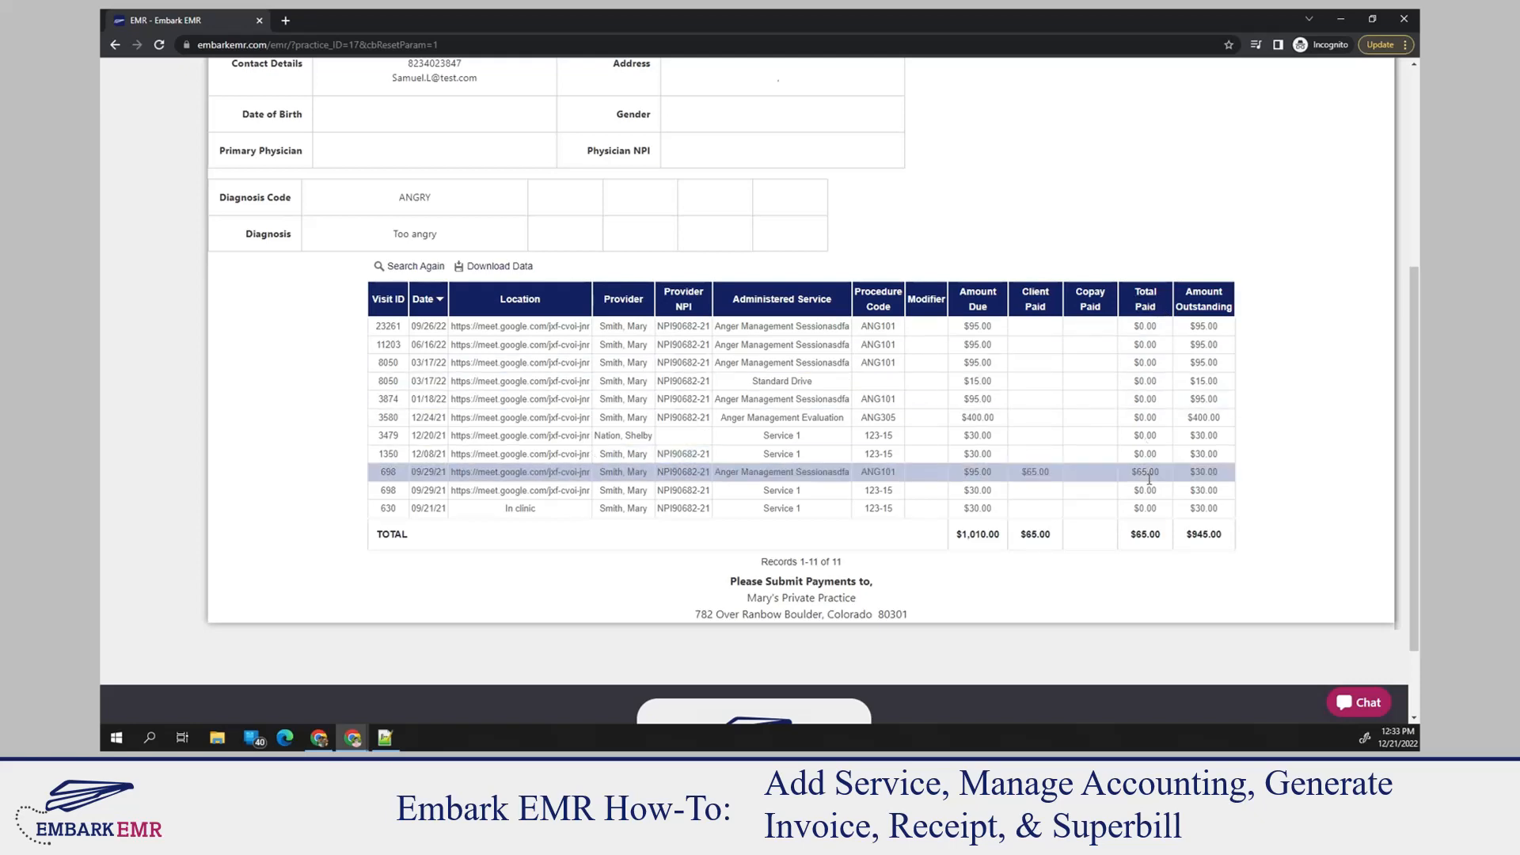
scroll(1248, 380, up, 2)
scroll(1247, 380, up, 2)
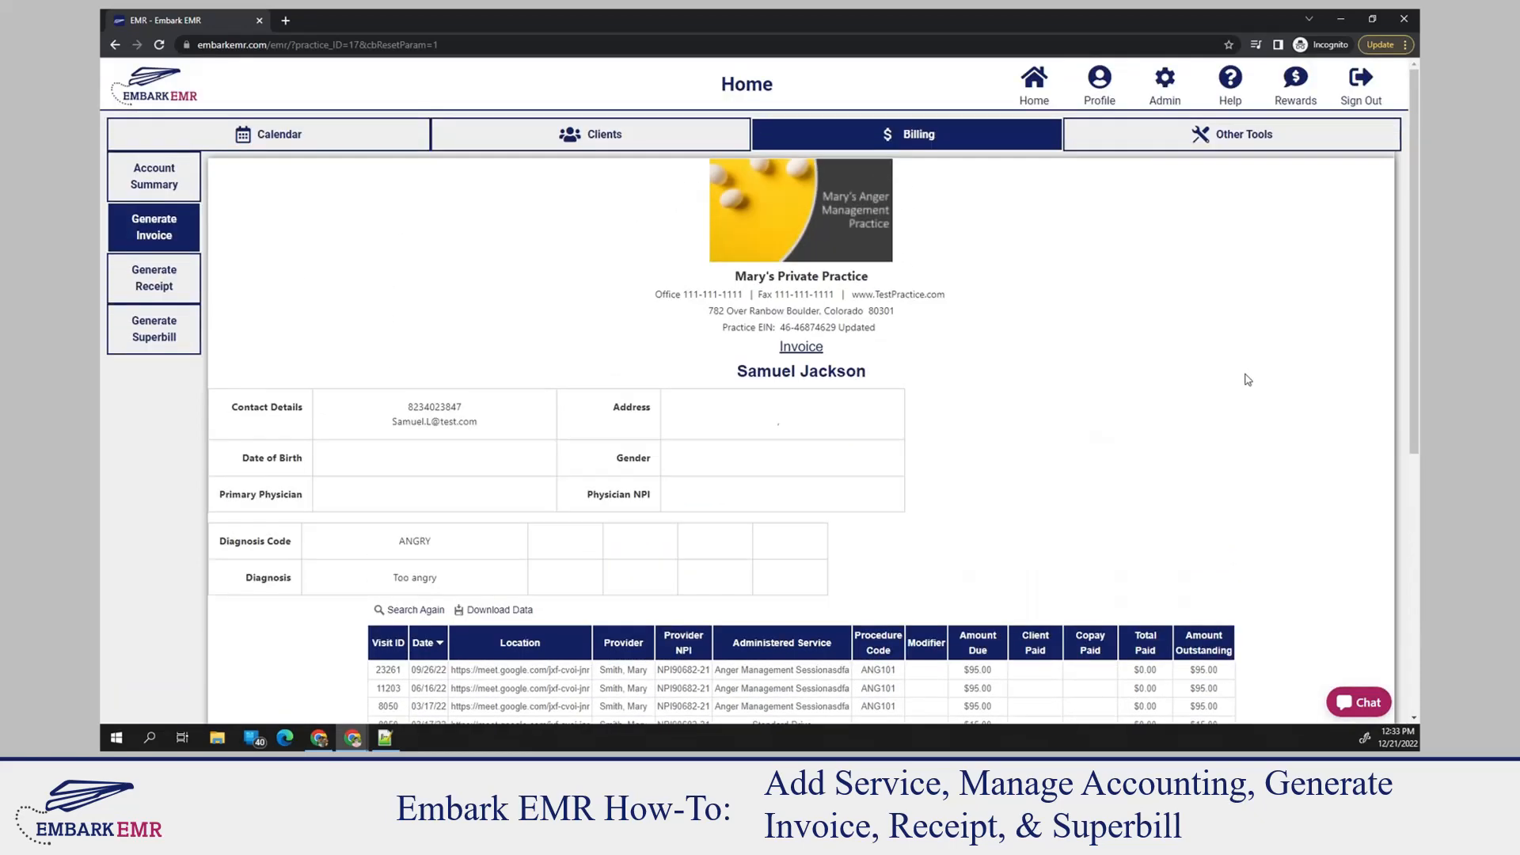
scroll(756, 451, down, 2)
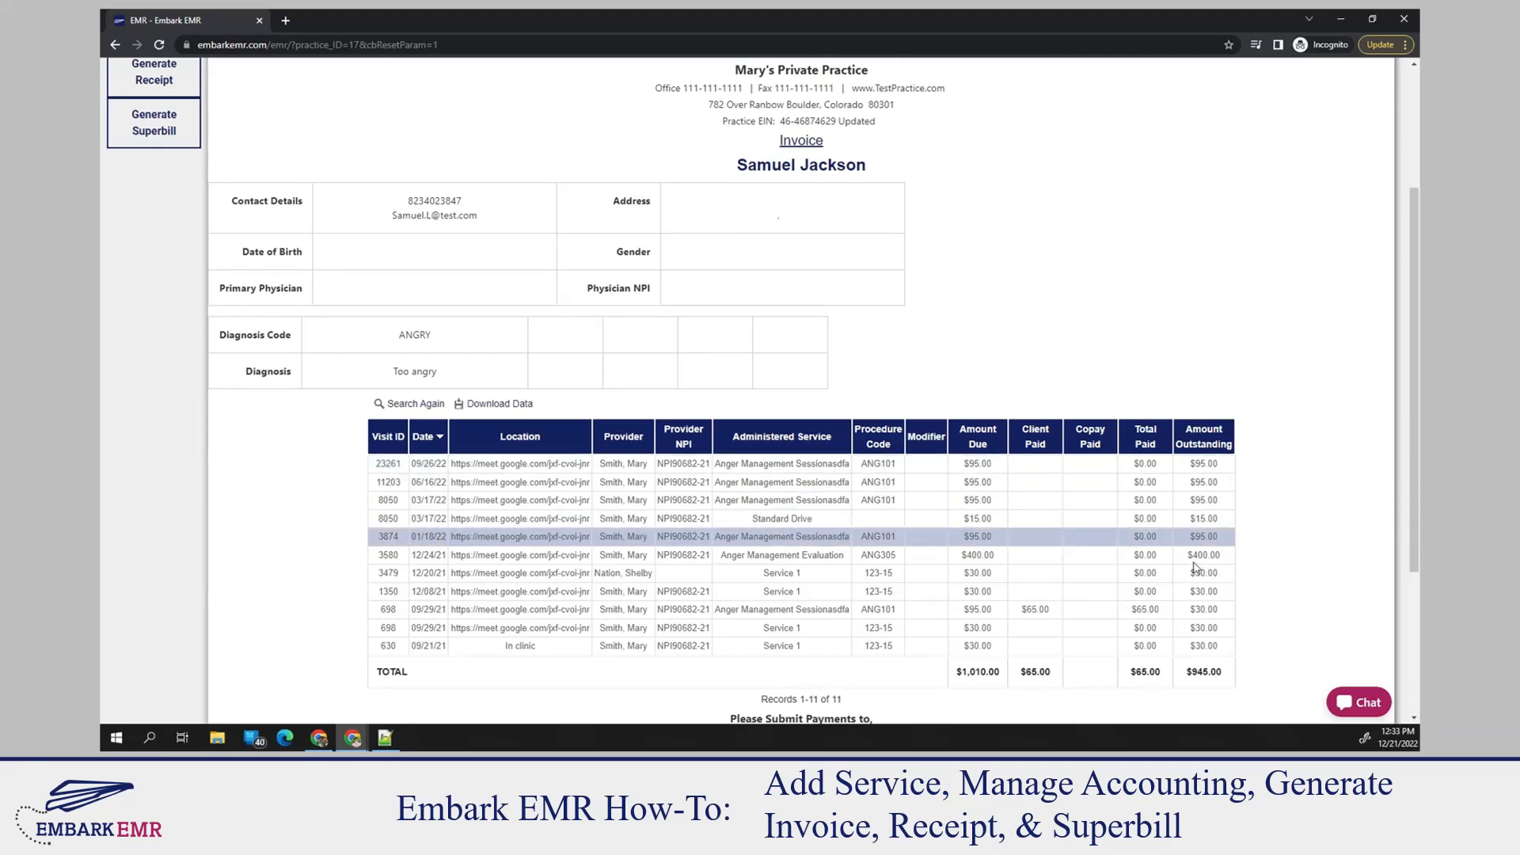
scroll(1227, 410, up, 2)
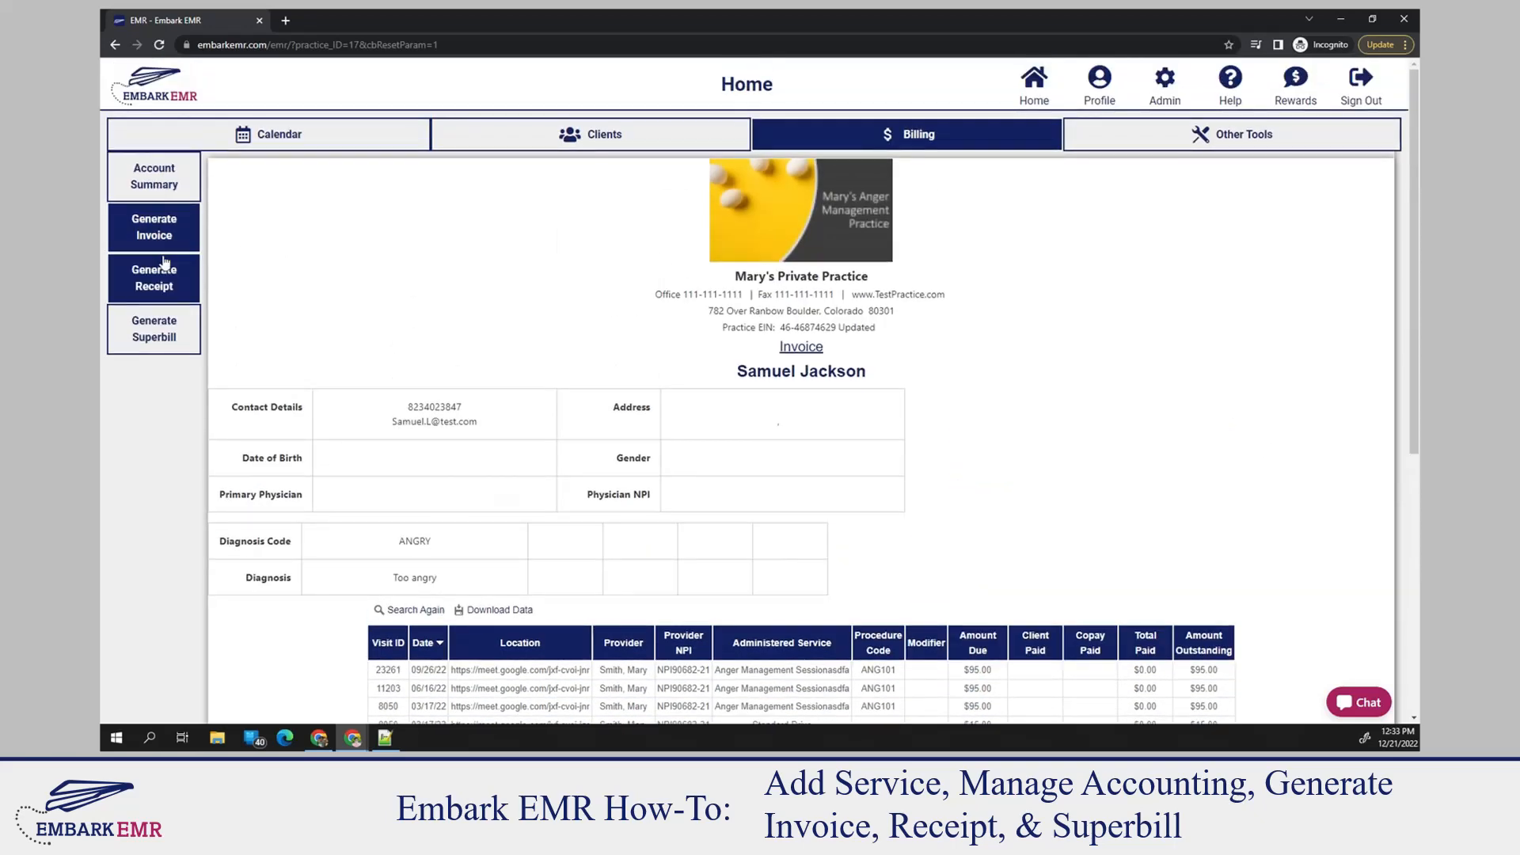
Generate a receipt for the same client as the invoice, with blank start and end dates, and review the paid services
click(152, 273)
click(608, 209)
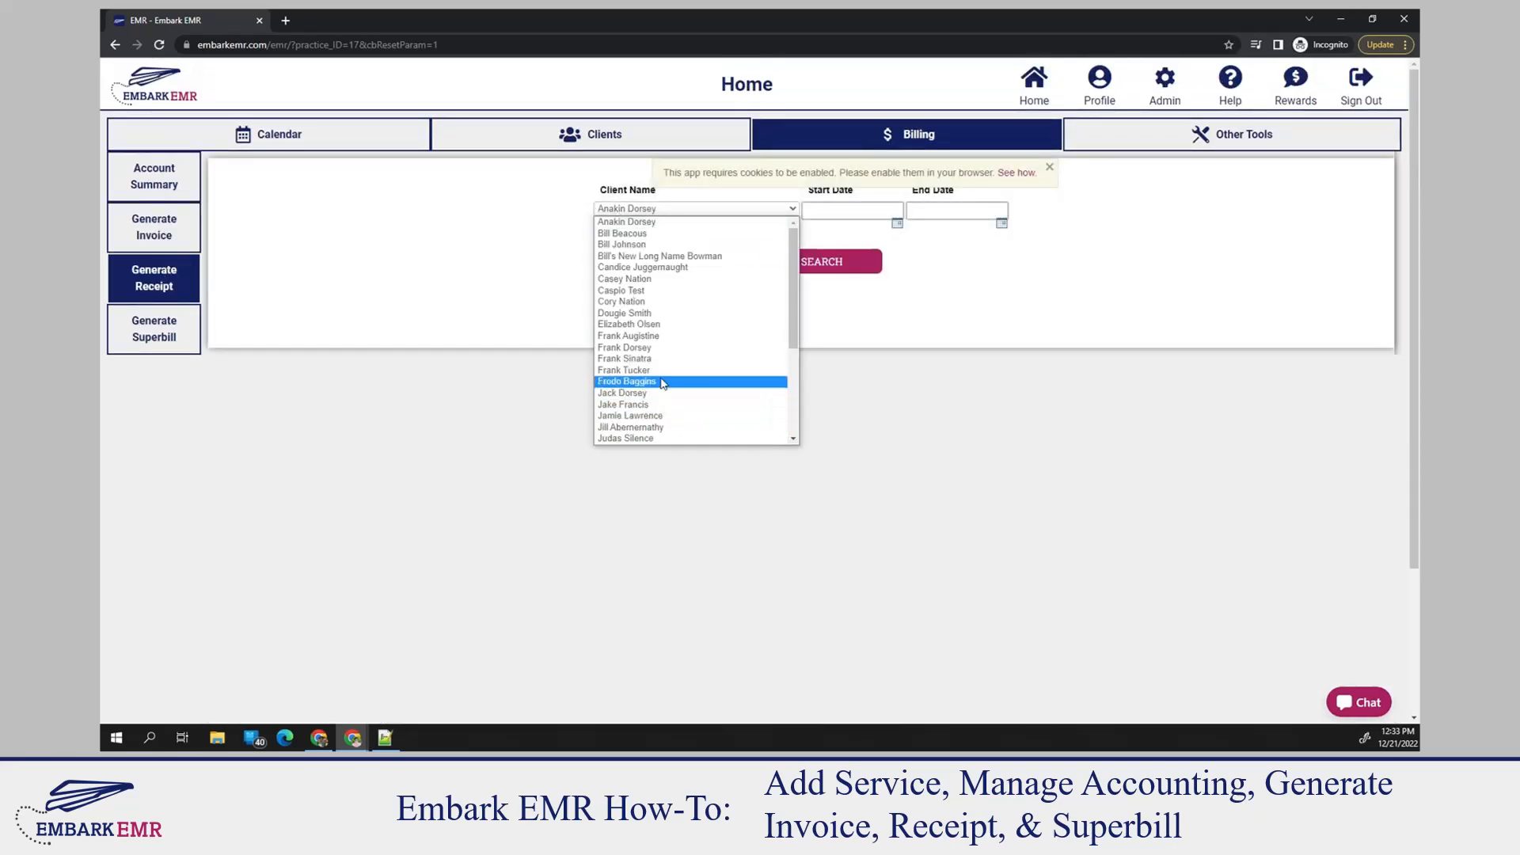
scroll(643, 400, down, 3)
click(642, 404)
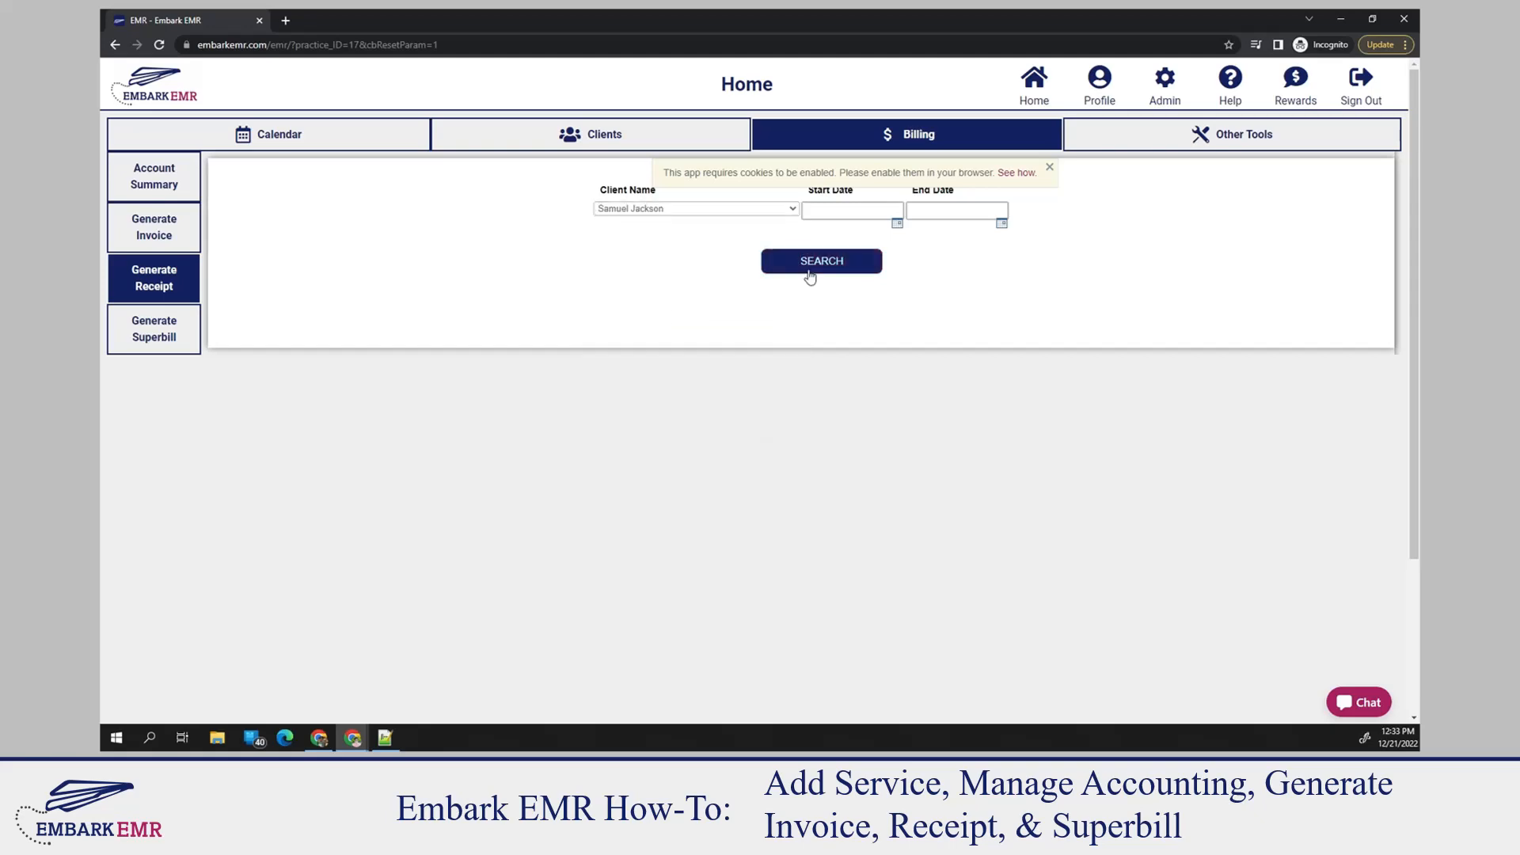
click(811, 262)
scroll(1139, 357, down, 5)
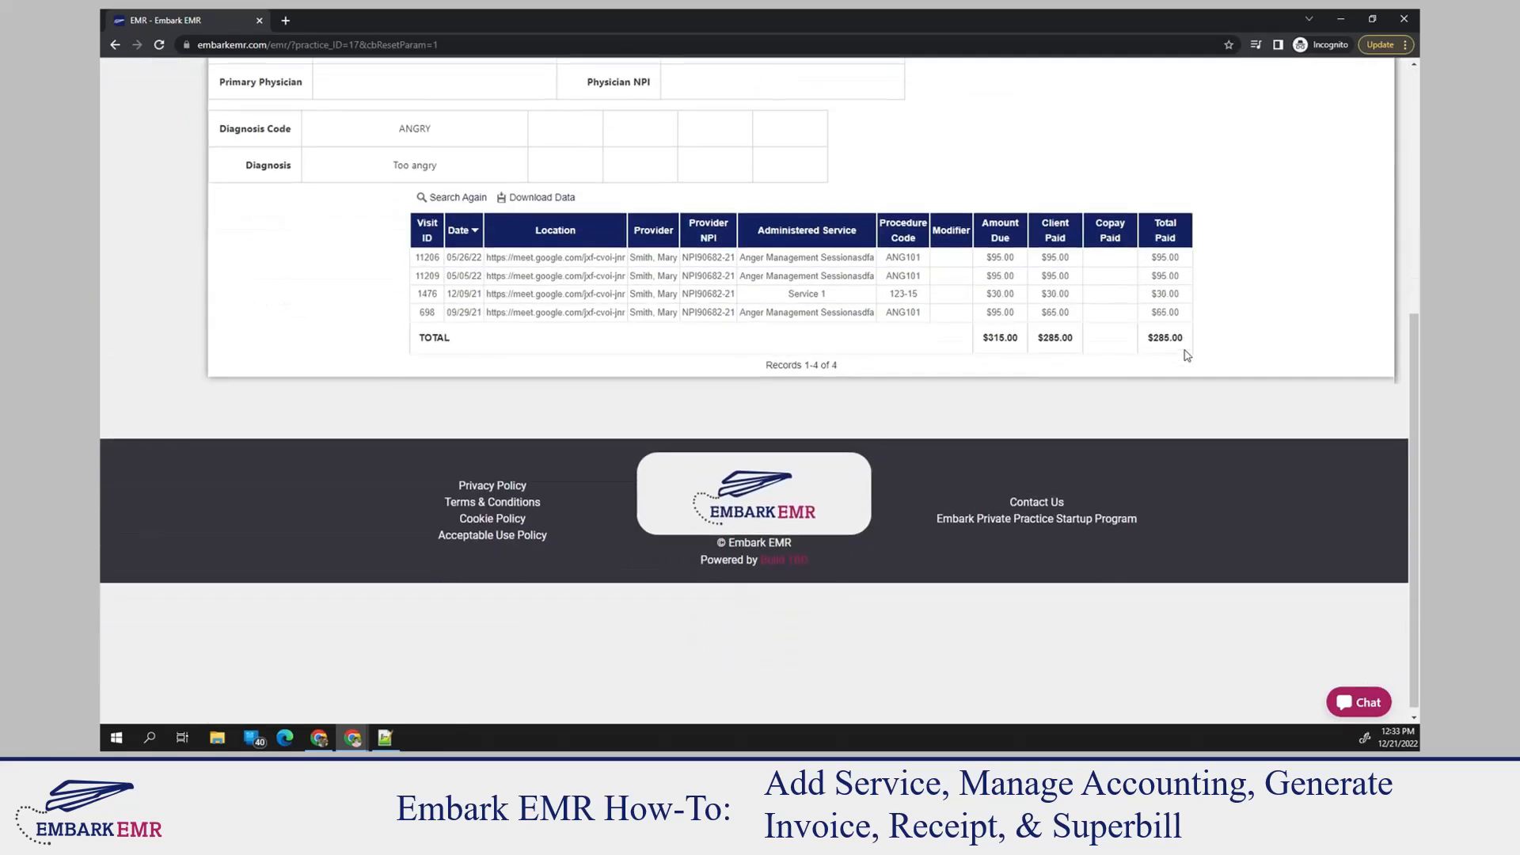
scroll(1148, 340, up, 2)
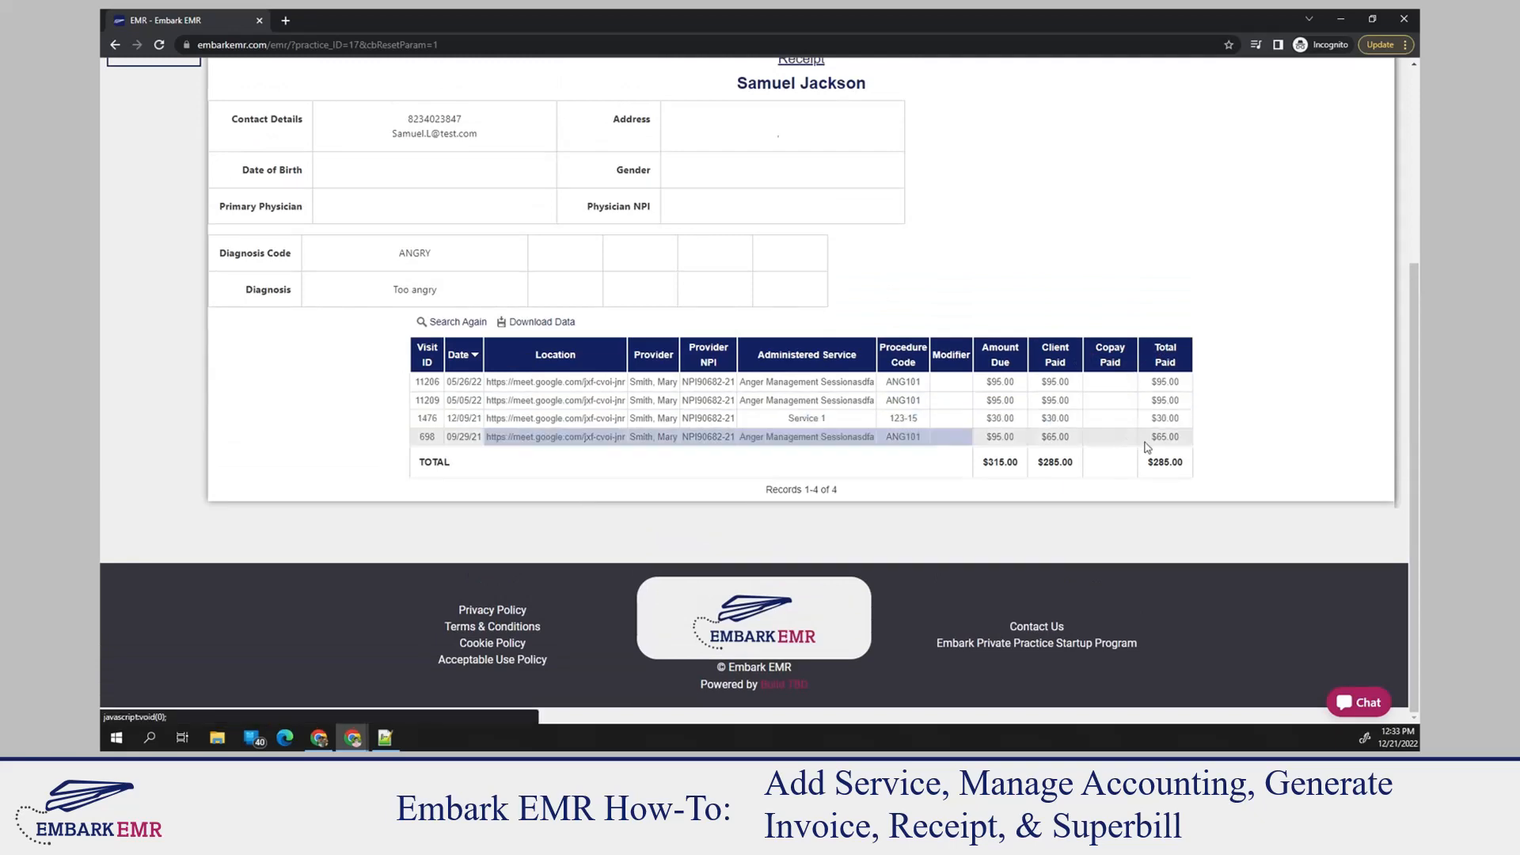
scroll(1166, 429, up, 4)
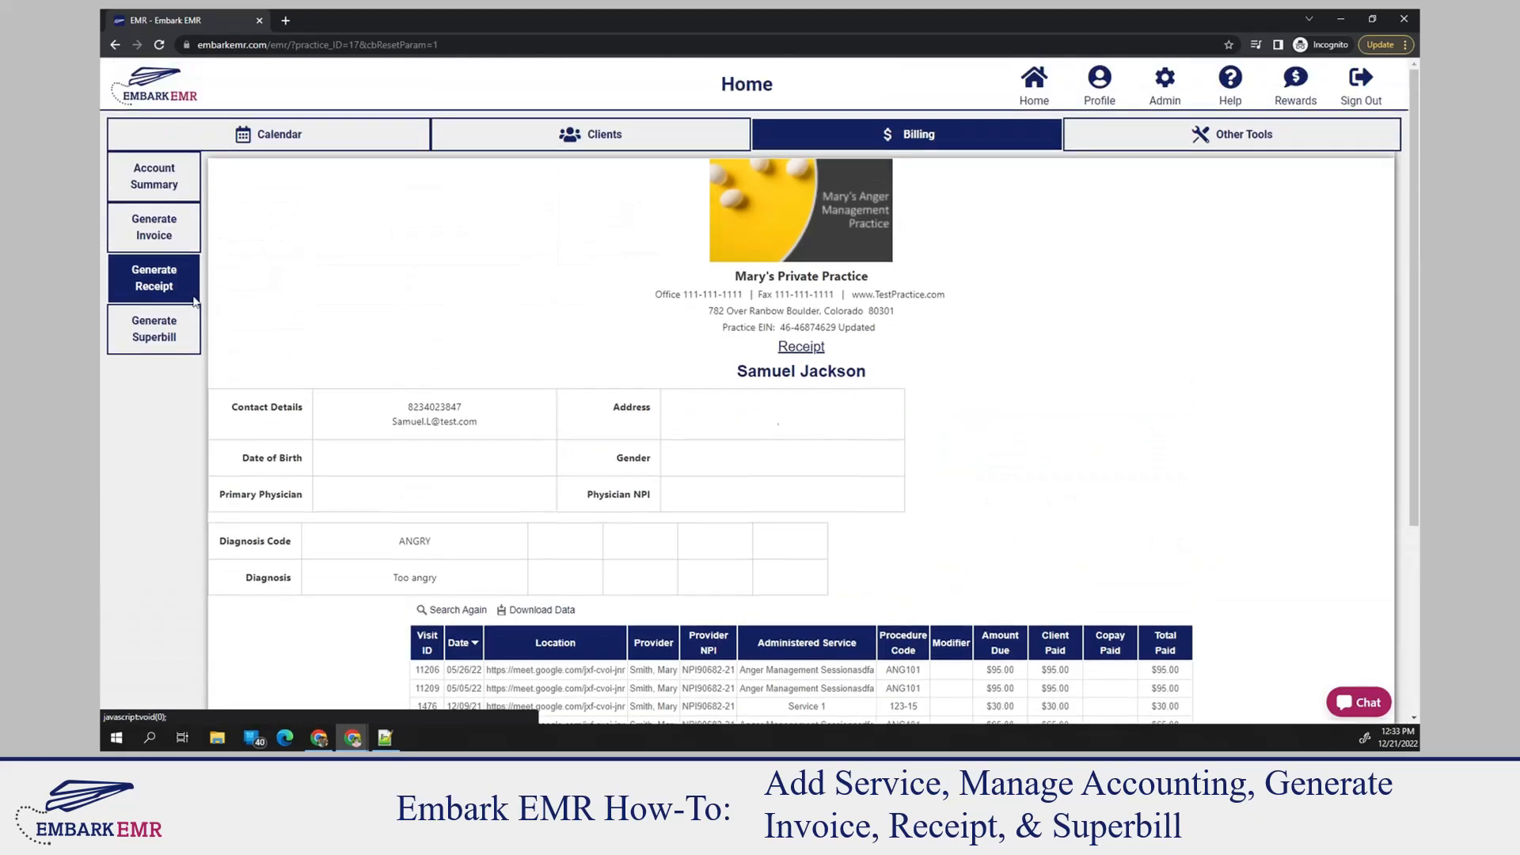
Generate a superbill for the client with the 12/22/22 visit, leaving the dates blank, and review the insurance details and service records
click(132, 336)
click(705, 209)
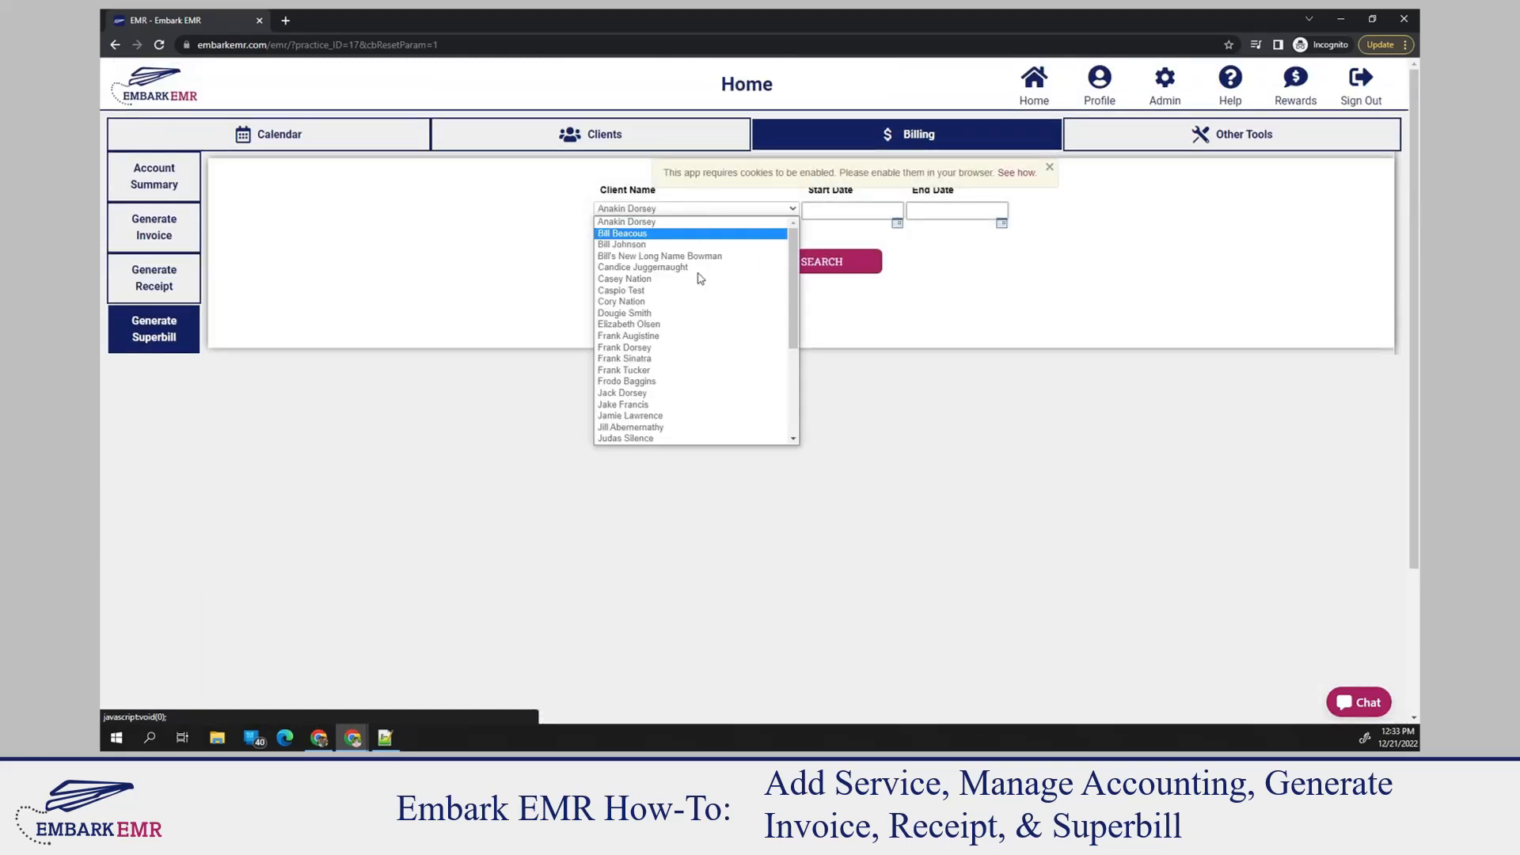
scroll(681, 333, down, 3)
click(655, 292)
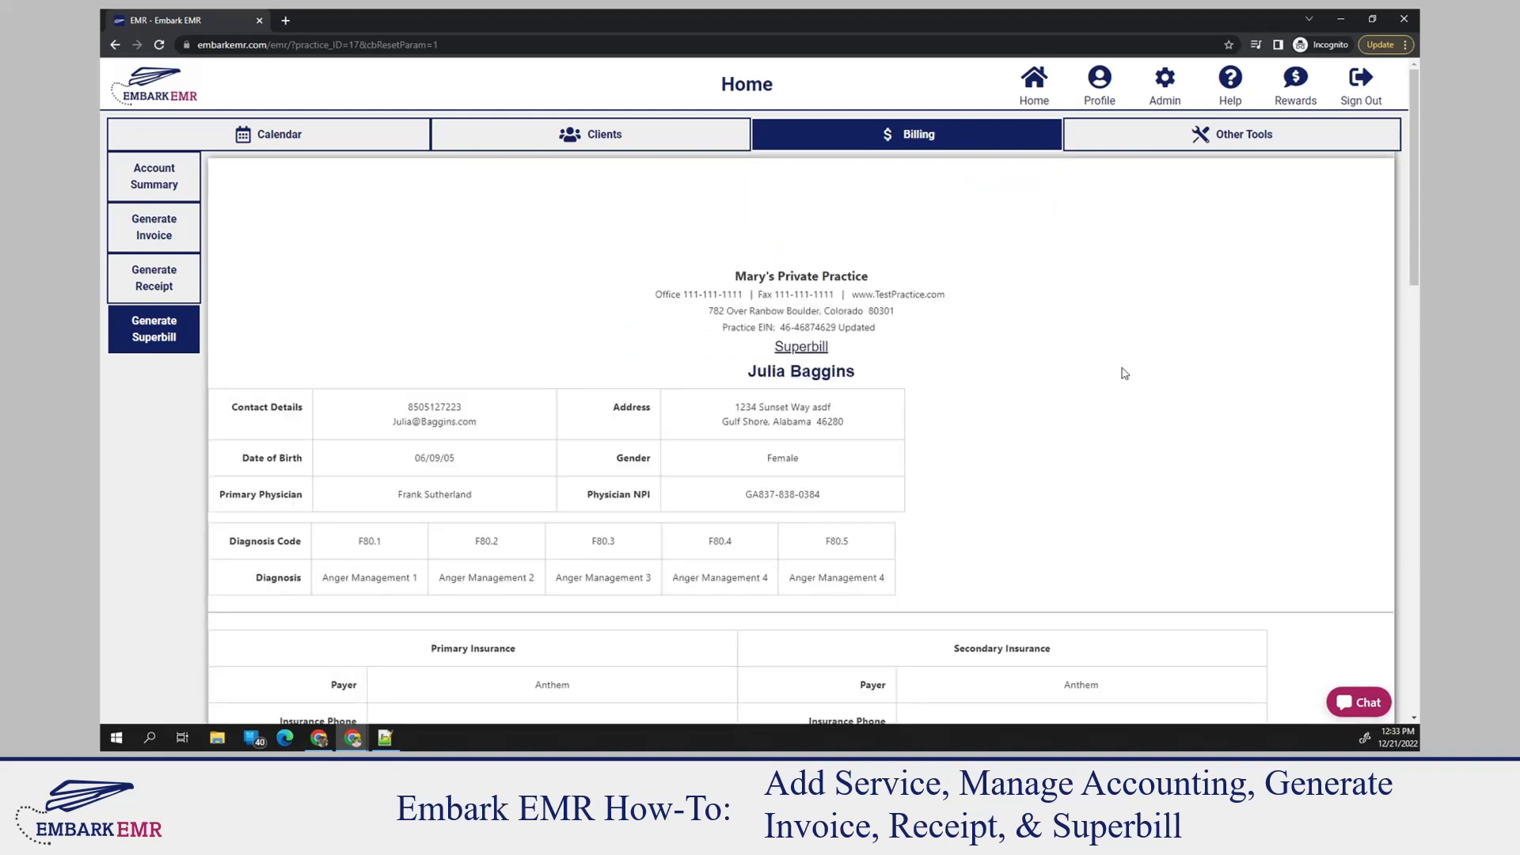
scroll(1124, 373, down, 5)
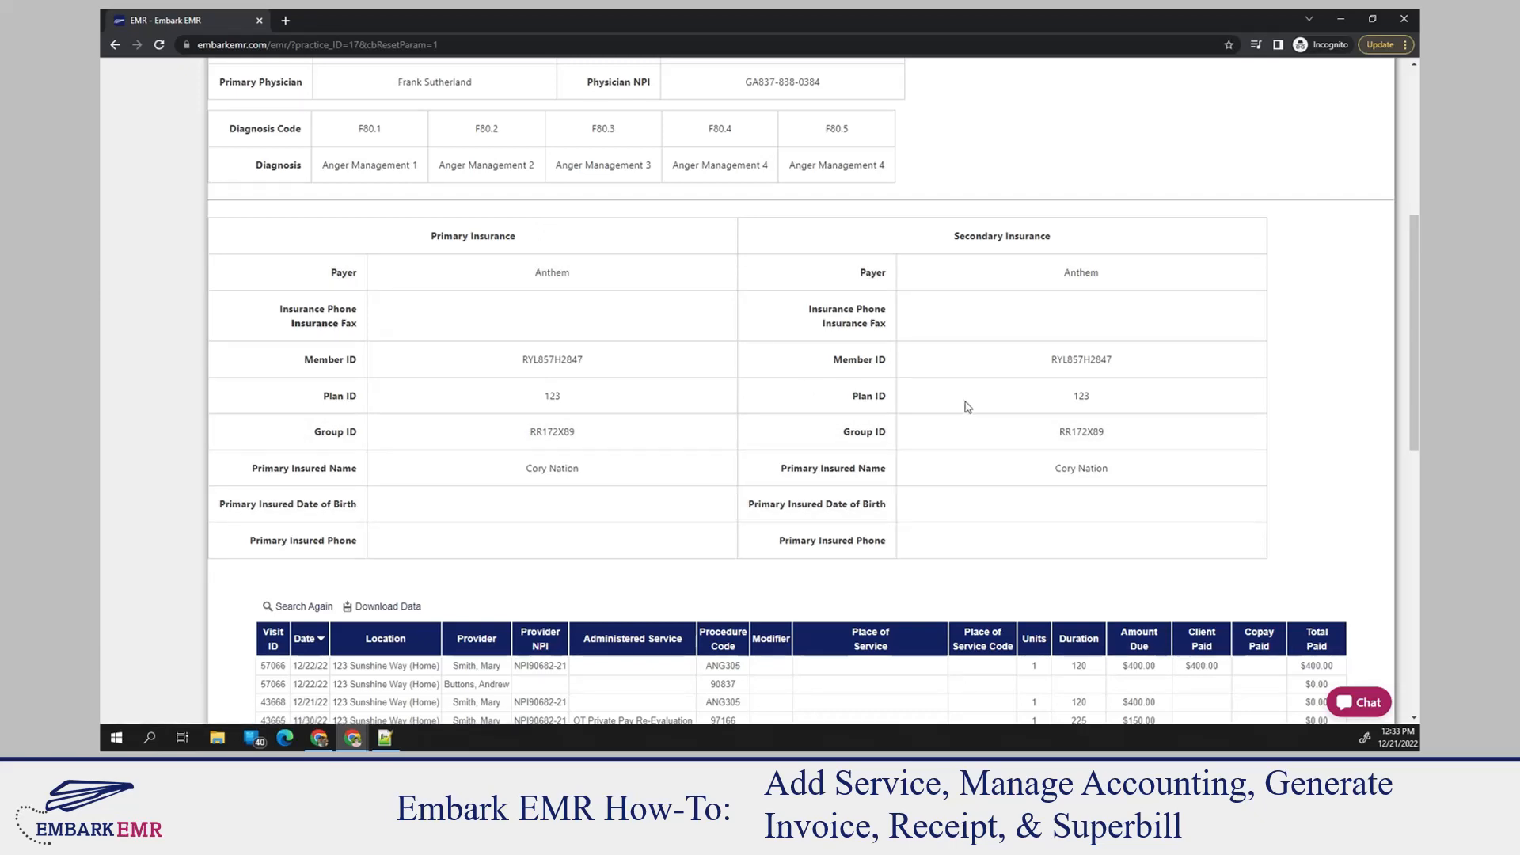
scroll(967, 407, down, 4)
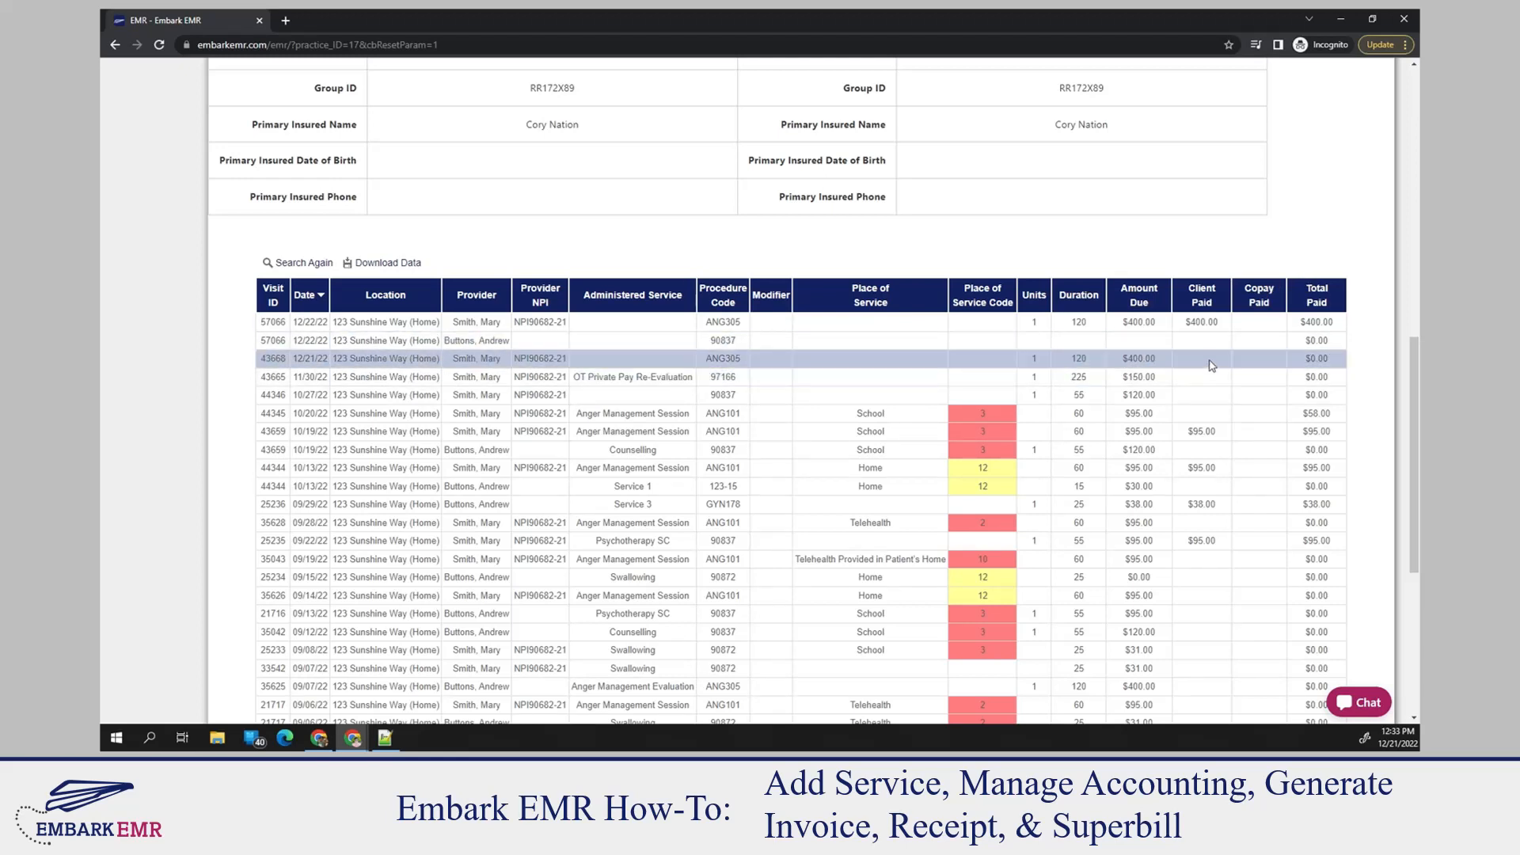
scroll(1211, 362, up, 10)
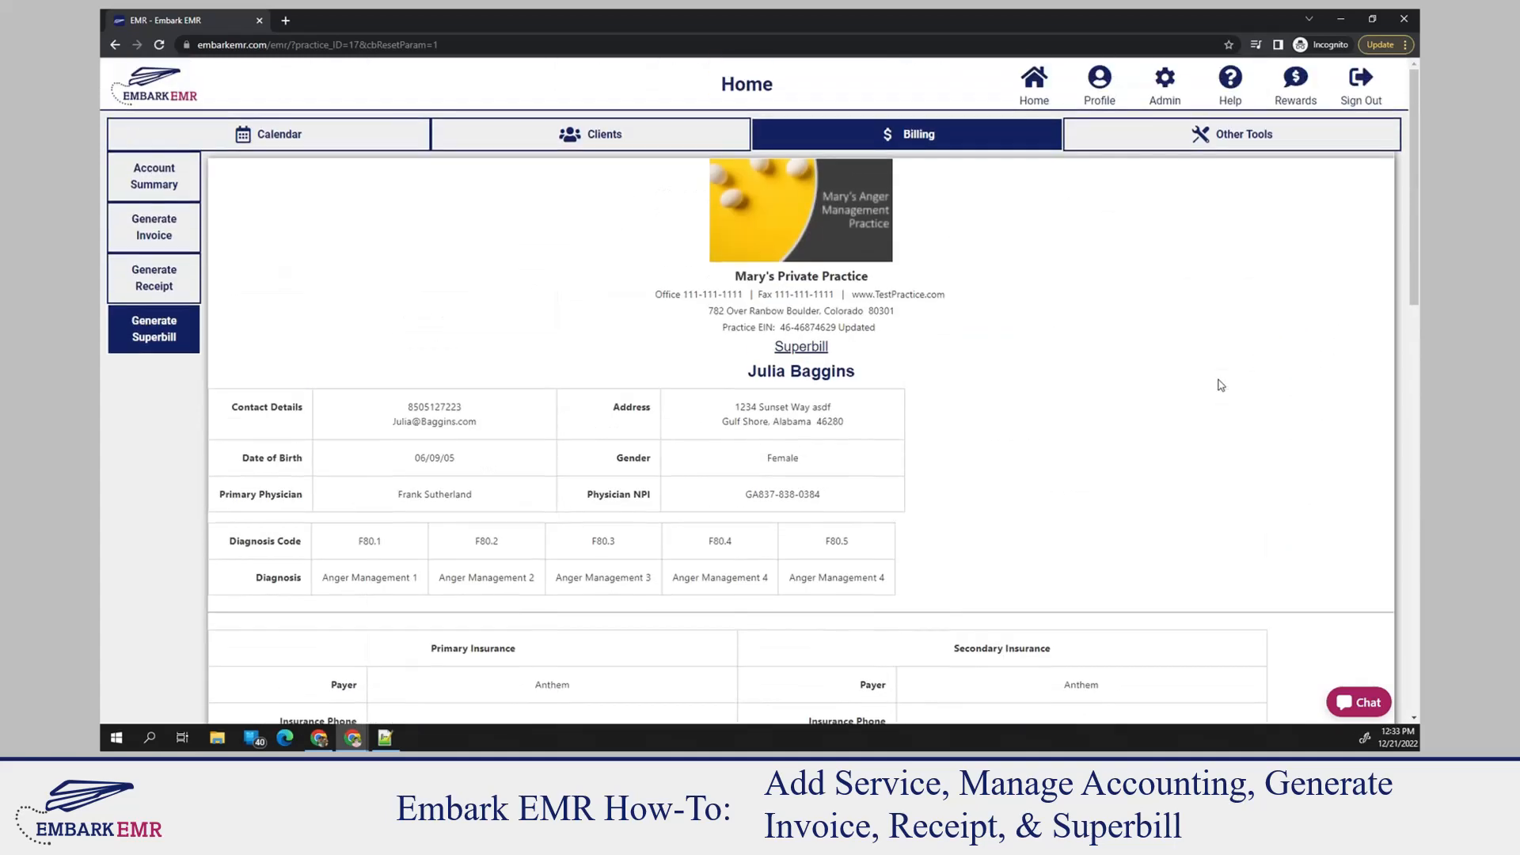